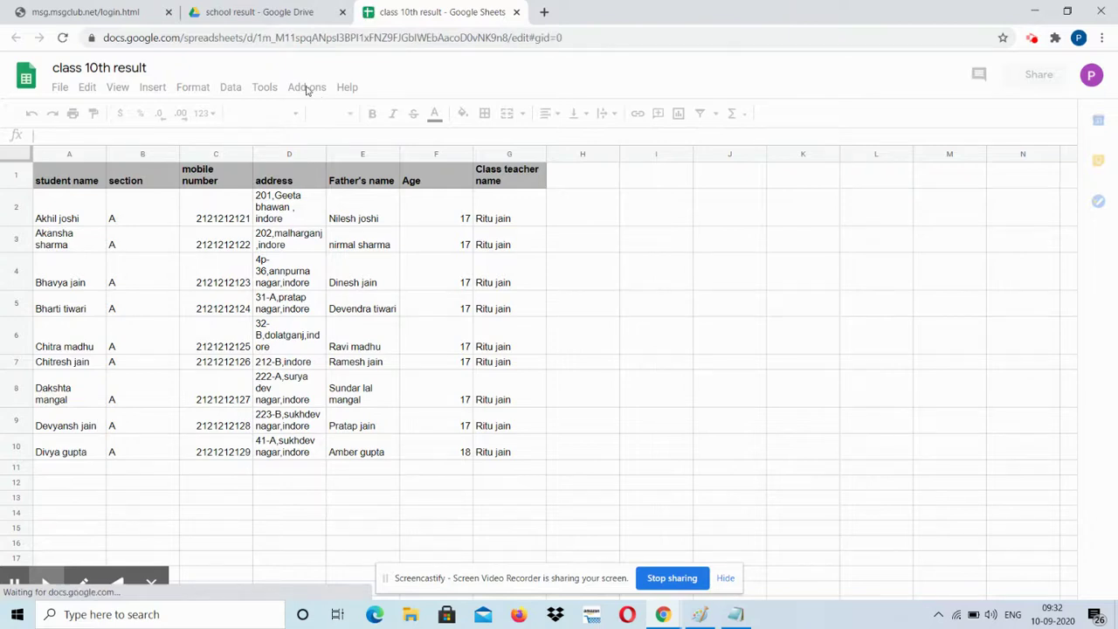
# Open the Manage add-ons window from the Add-ons menu
pyautogui.click(306, 88)
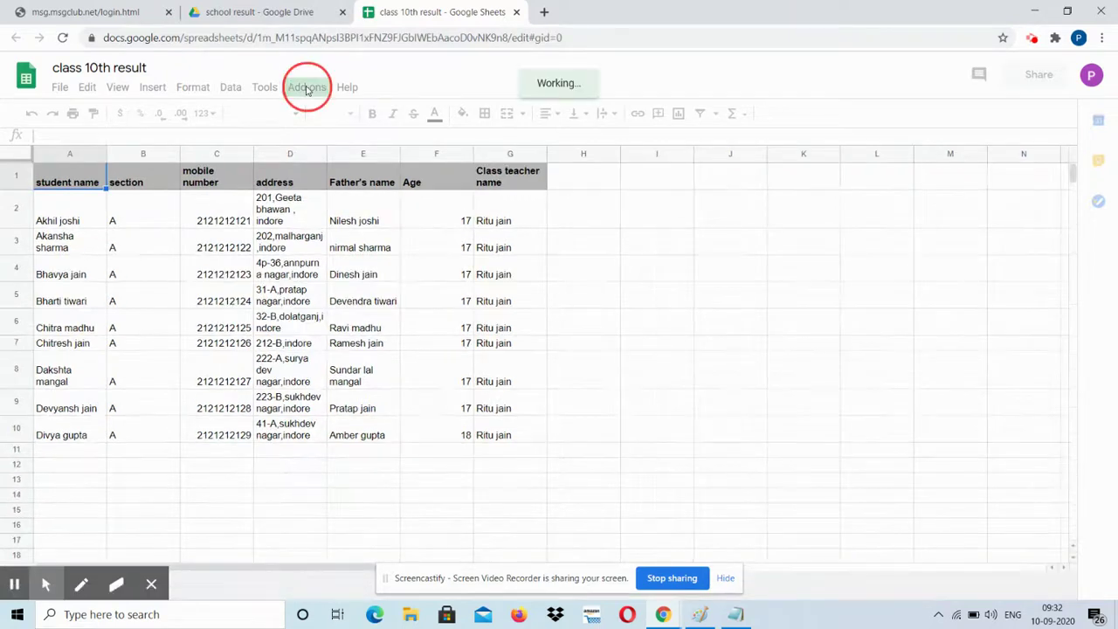
pyautogui.click(332, 171)
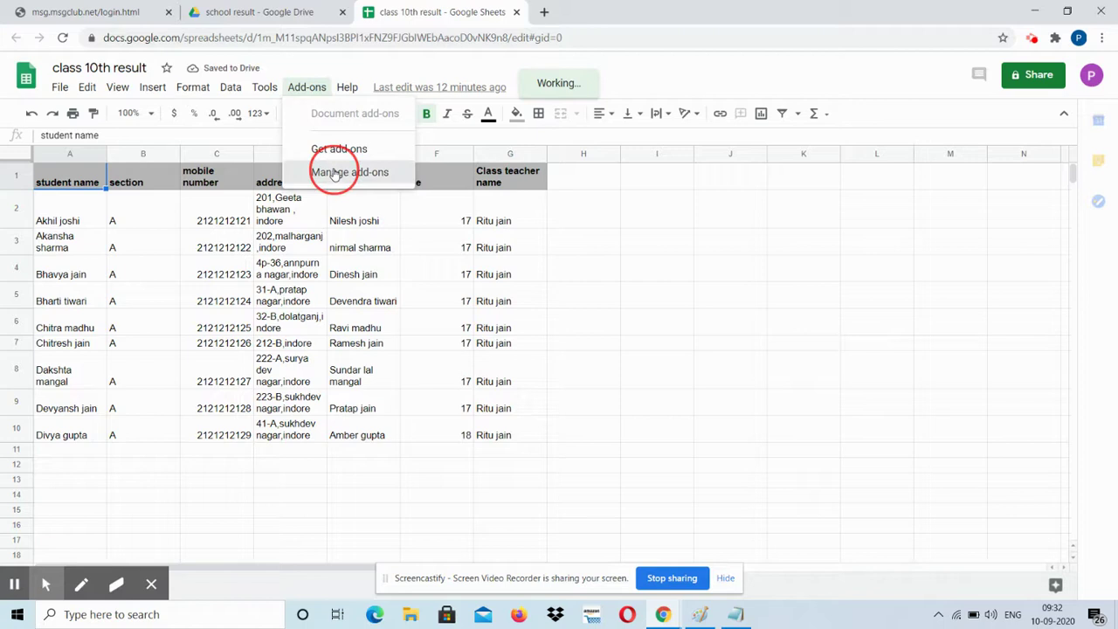
pyautogui.click(308, 88)
pyautogui.click(343, 176)
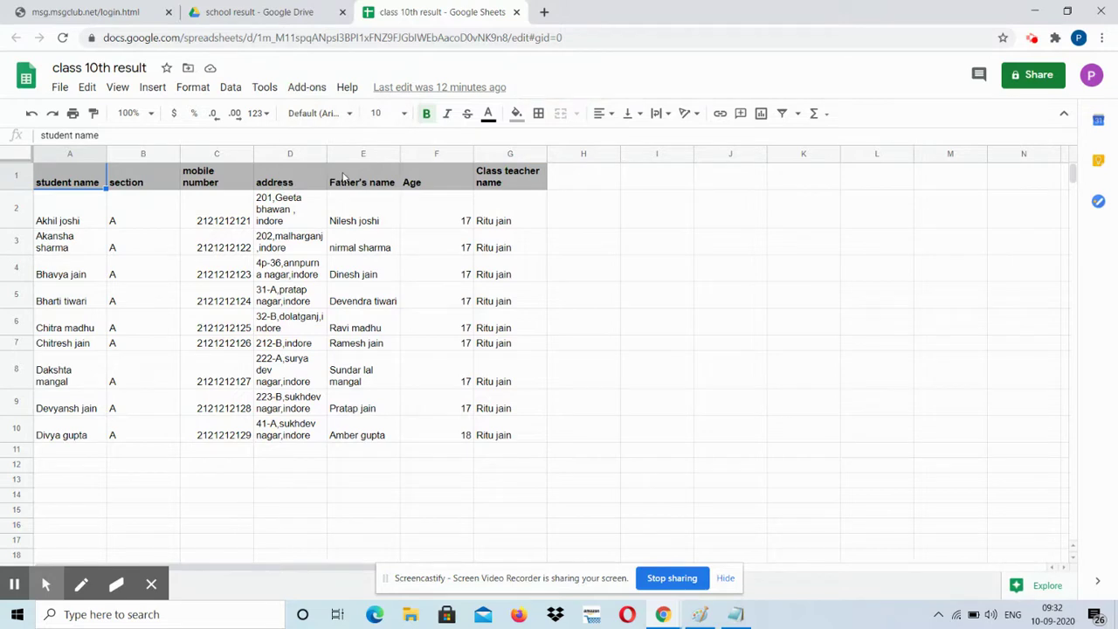
pyautogui.click(306, 87)
pyautogui.click(340, 175)
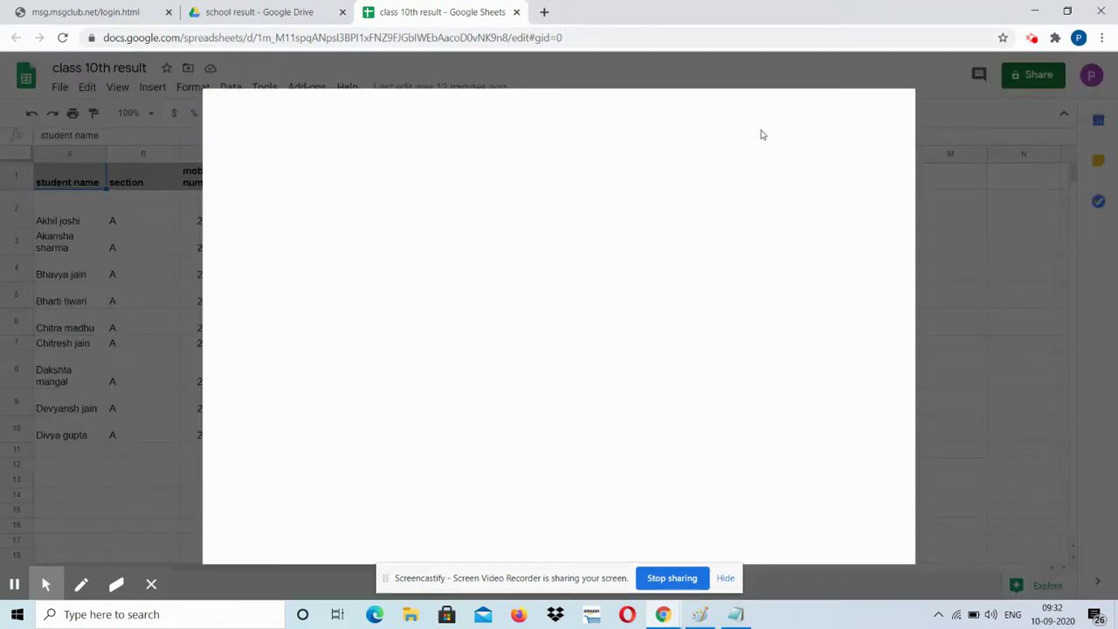
# Search the Marketplace for 'msgclub' and start installing the MsgClub add-on
pyautogui.click(697, 103)
pyautogui.write('msgclub')
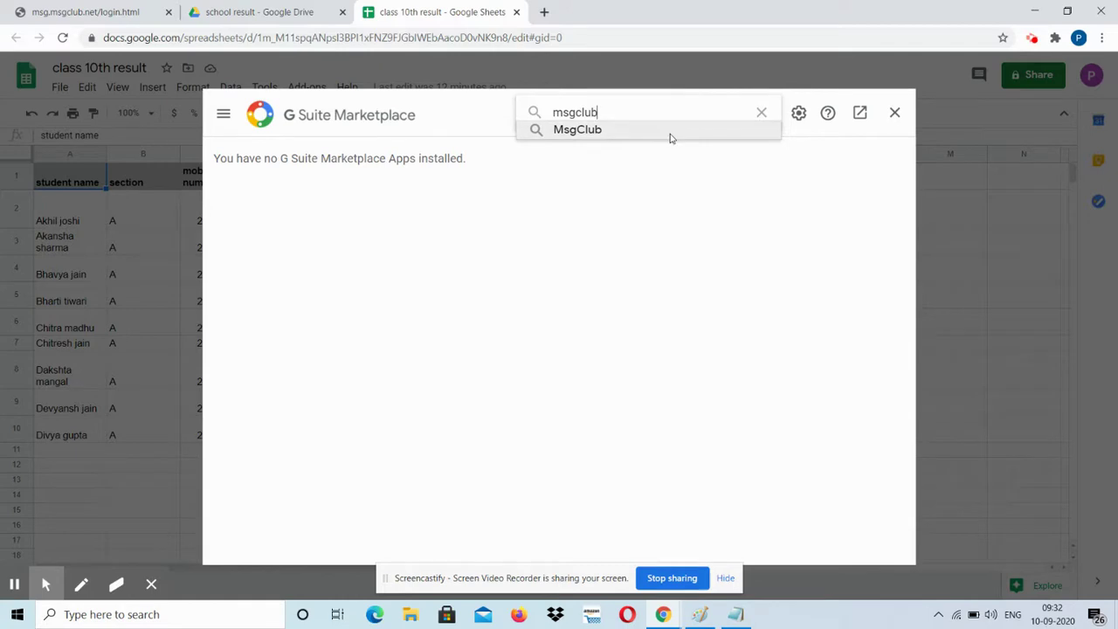
pyautogui.click(669, 131)
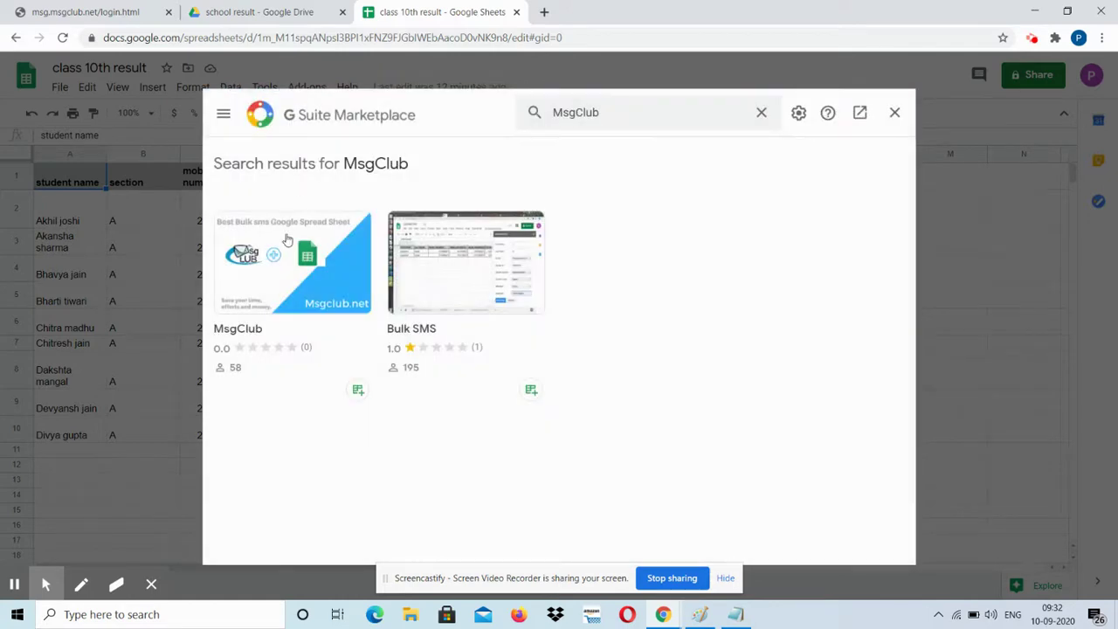
pyautogui.click(288, 229)
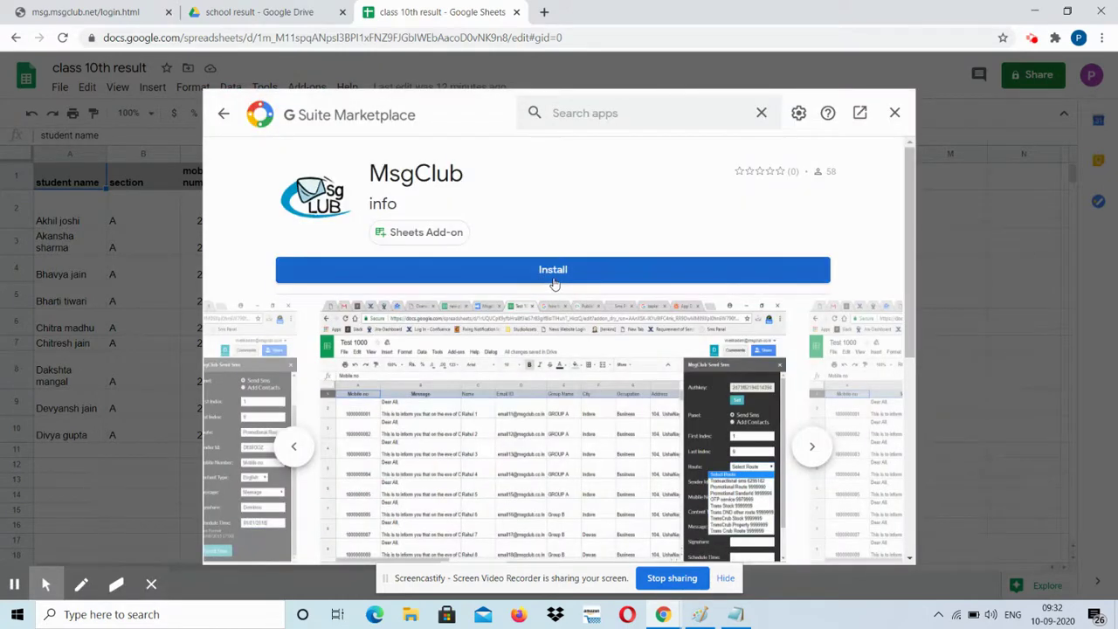
pyautogui.click(553, 282)
pyautogui.click(650, 413)
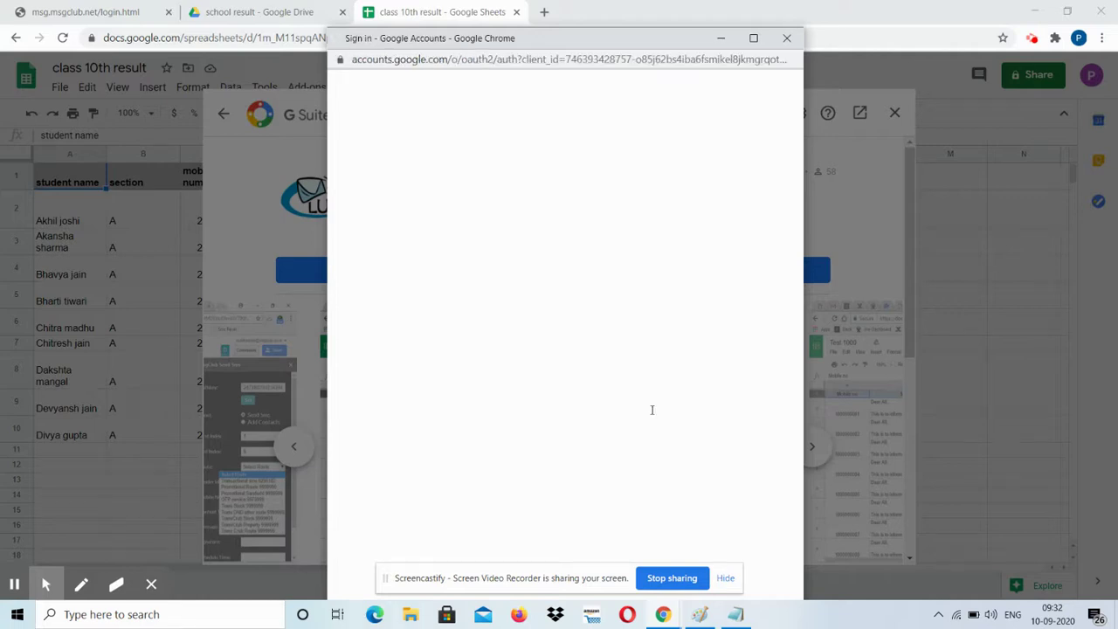
# Choose the Google account and allow MsgClub access to finish the installation
pyautogui.click(503, 331)
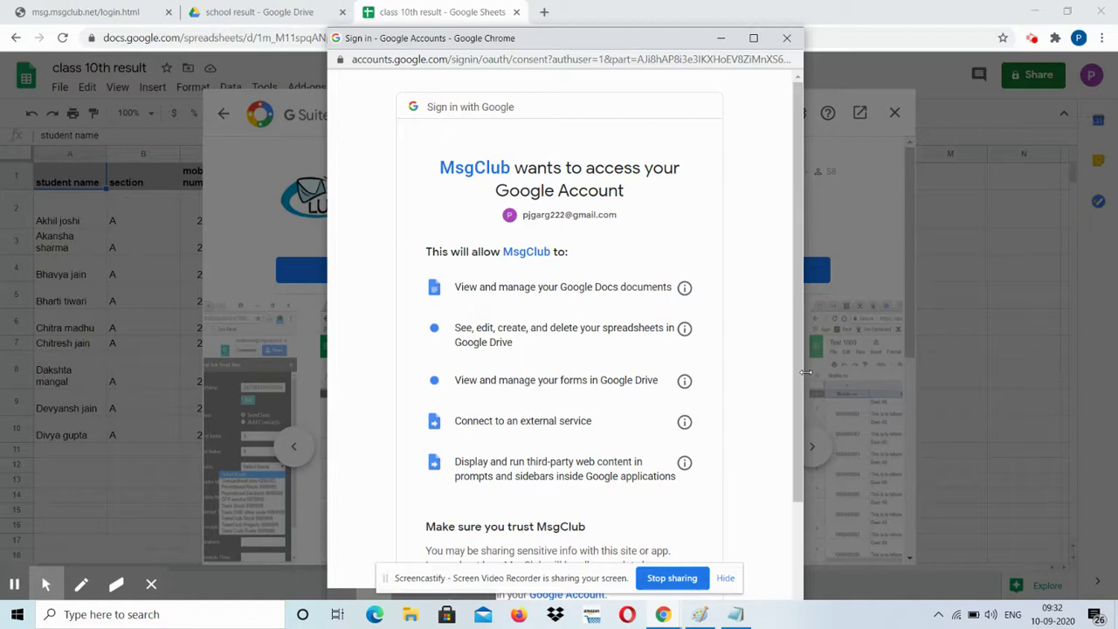
pyautogui.scroll(-2, 796, 381)
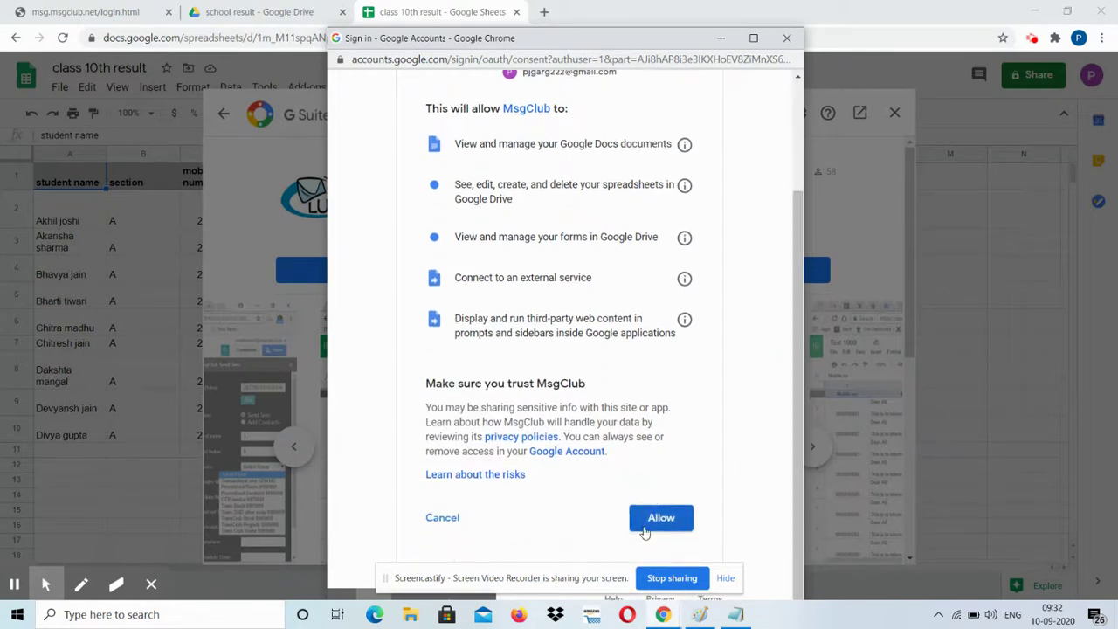
pyautogui.click(644, 530)
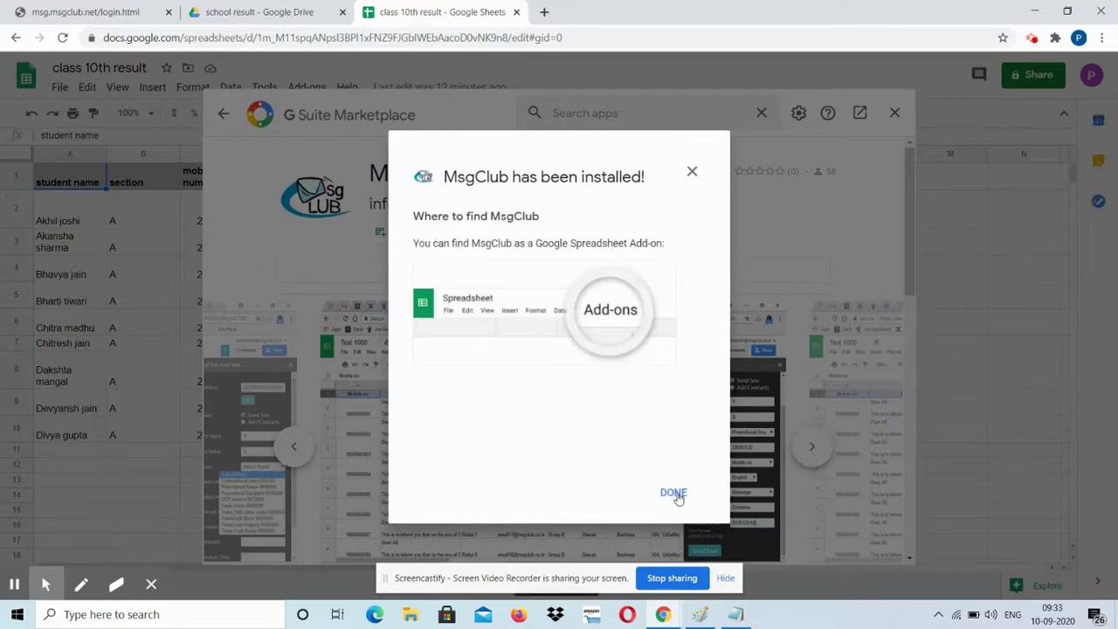
pyautogui.click(676, 495)
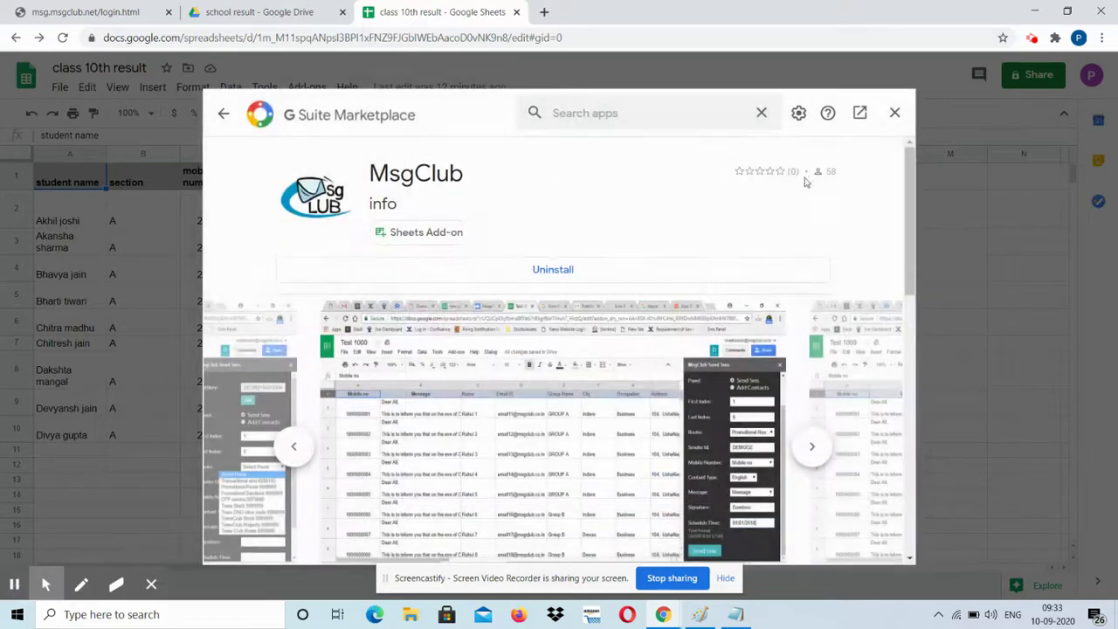
# Close the Marketplace, verify MsgClub is listed under Add-ons, and go to the MsgClub login page
pyautogui.click(895, 112)
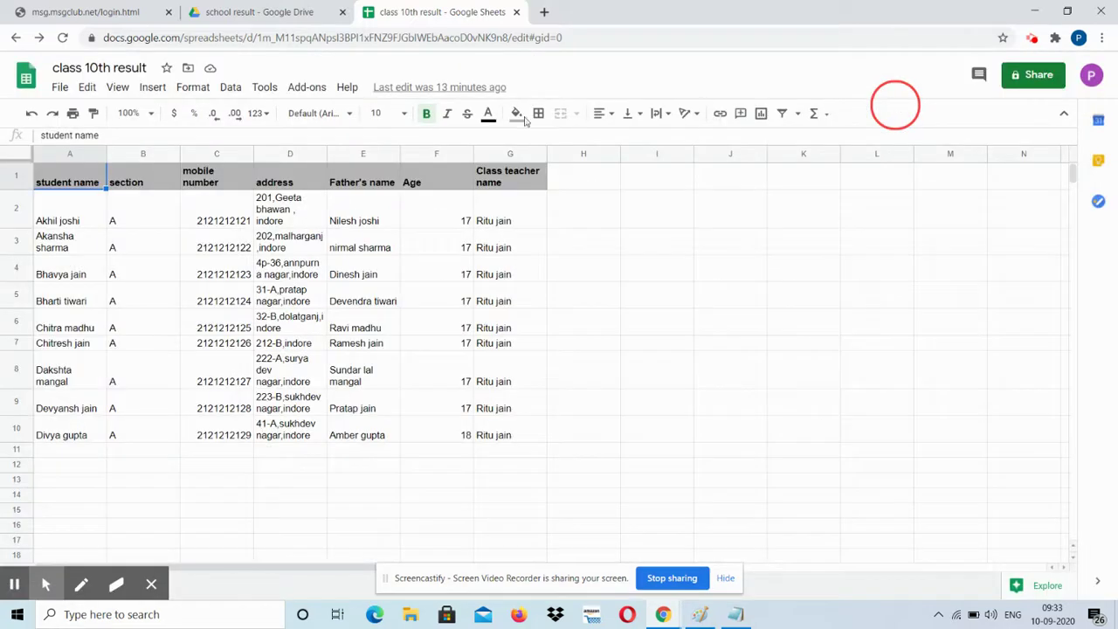
pyautogui.click(306, 87)
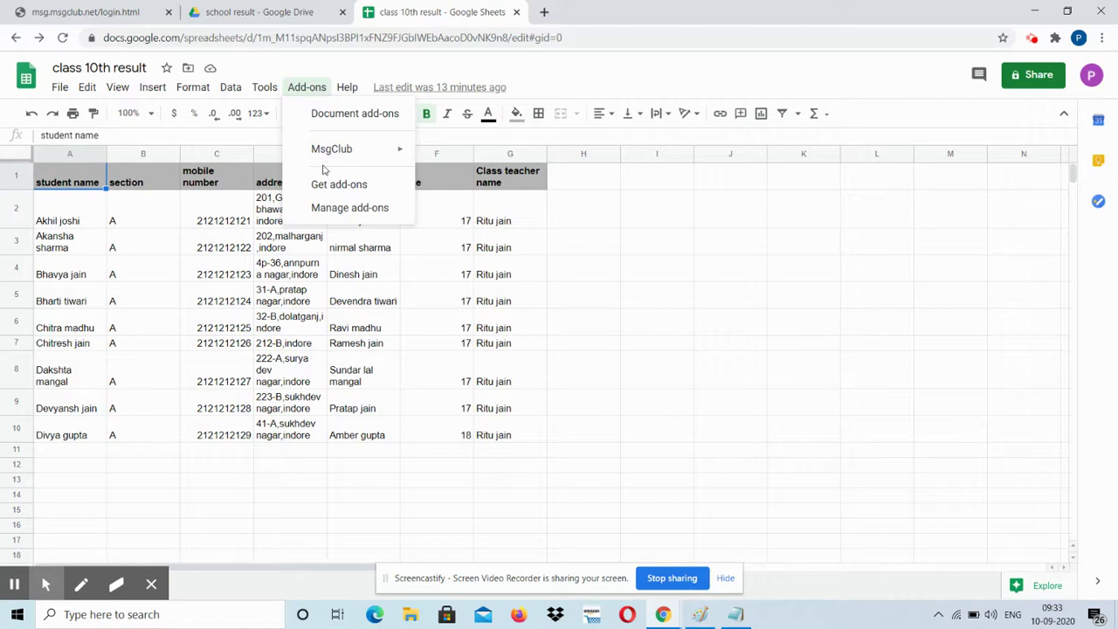
pyautogui.click(112, 7)
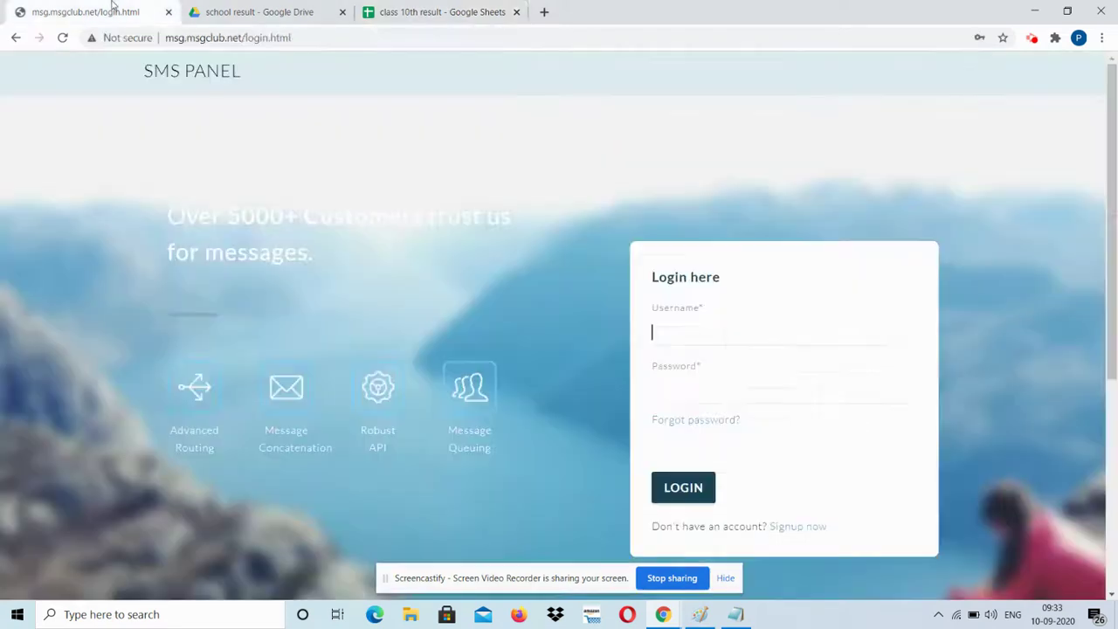
# Log in to the MsgClub SMS panel with the saved autofill credentials
pyautogui.click(184, 40)
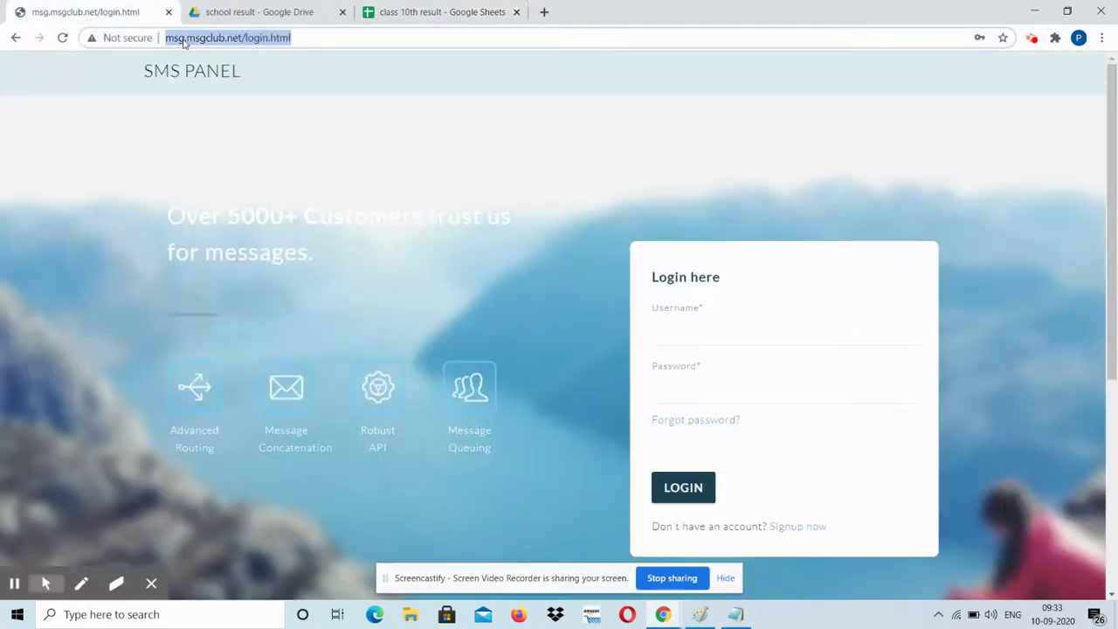
pyautogui.click(382, 125)
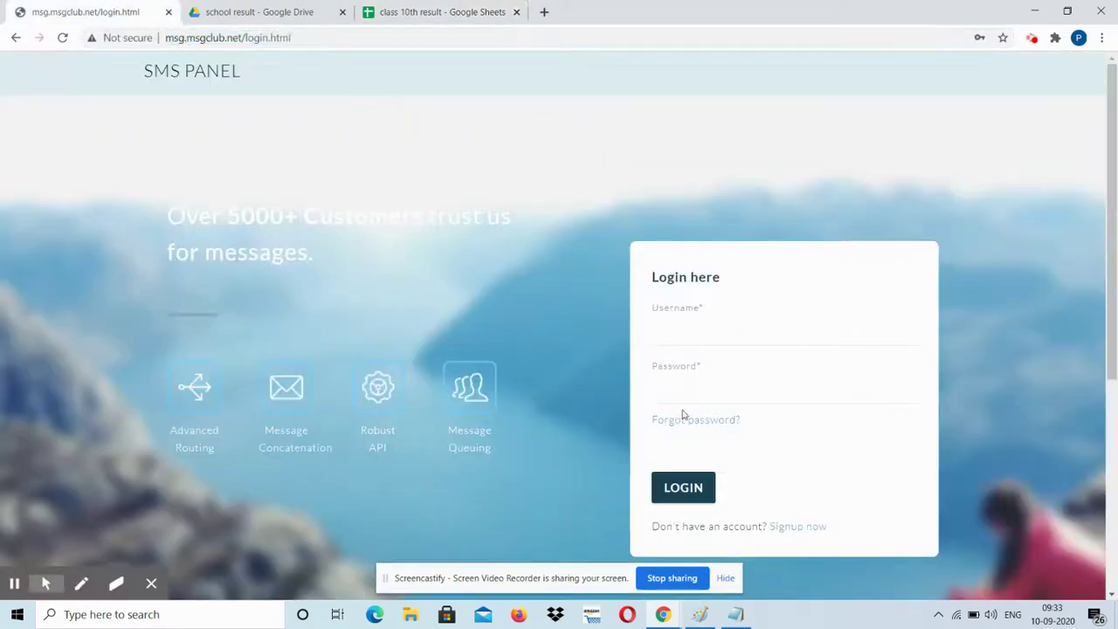
pyautogui.click(798, 528)
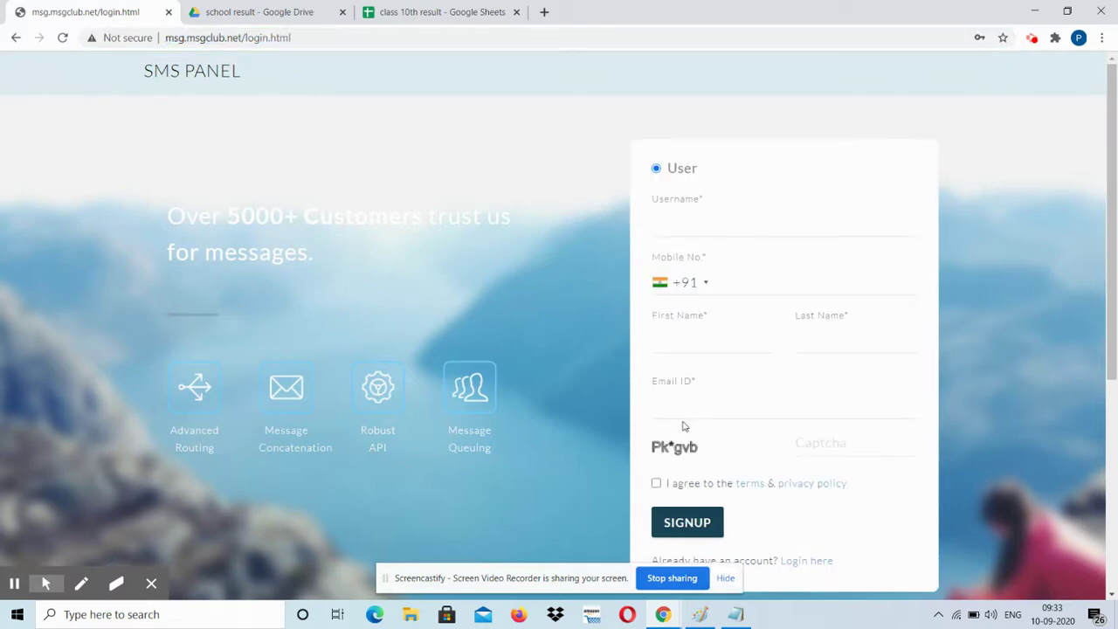
pyautogui.click(803, 561)
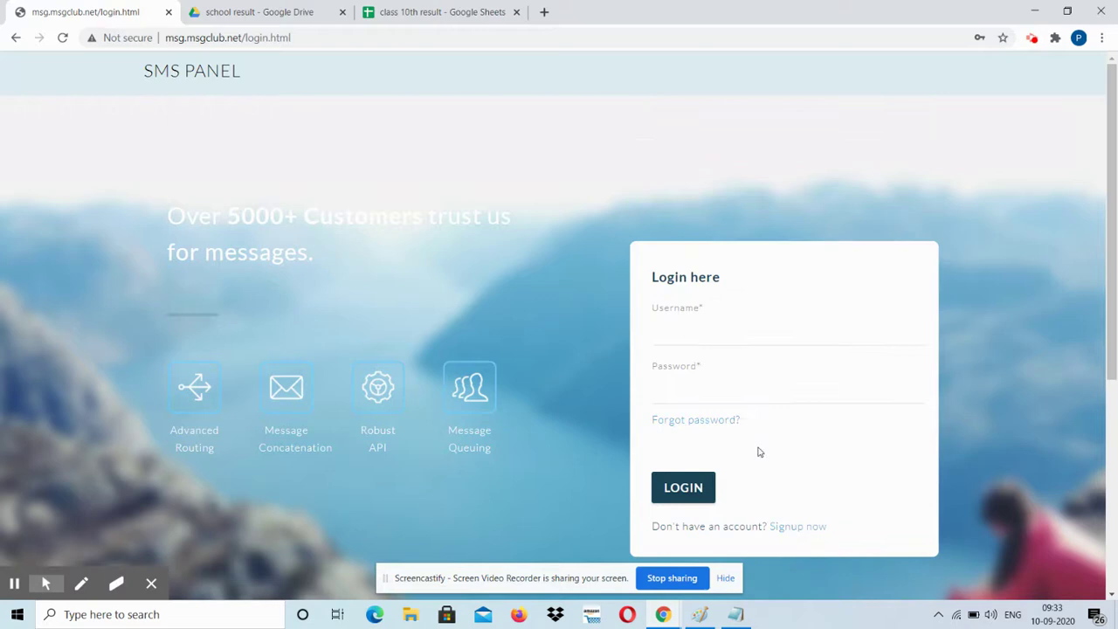
pyautogui.click(715, 340)
pyautogui.click(712, 368)
pyautogui.click(685, 493)
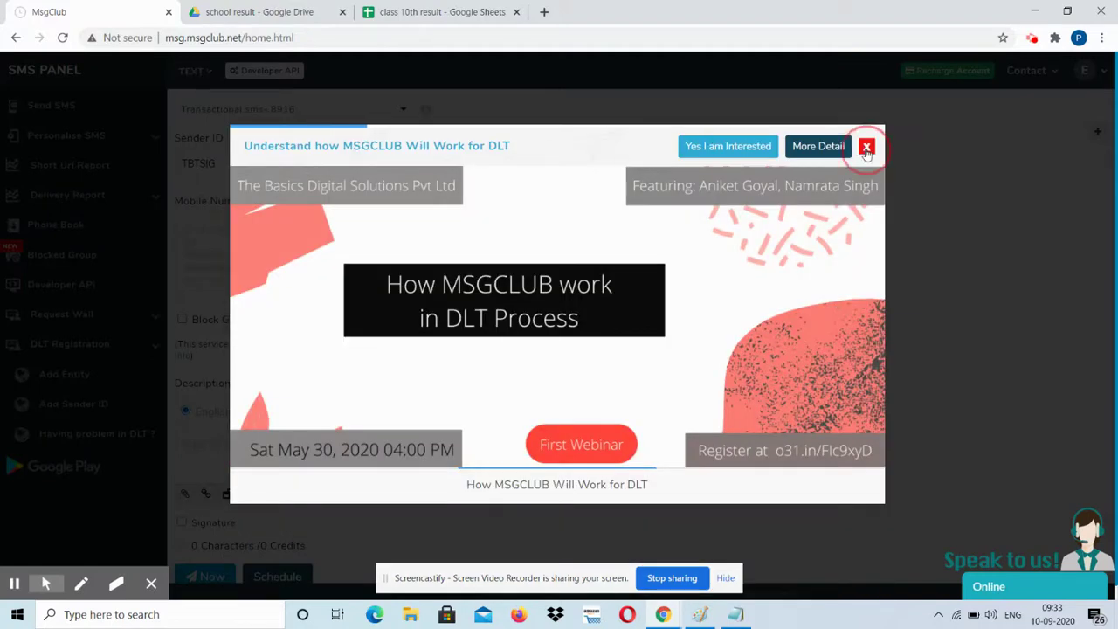
# Dismiss the popup and open the Google Sheets configuration under TEXT > ADD ON
pyautogui.click(866, 149)
pyautogui.click(203, 72)
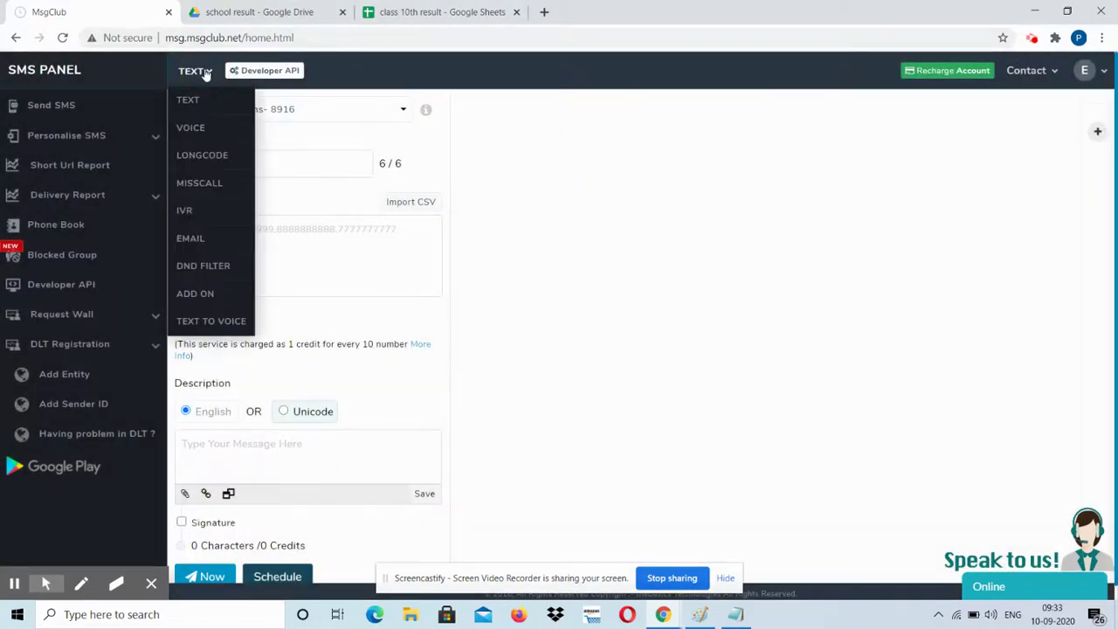
pyautogui.click(189, 295)
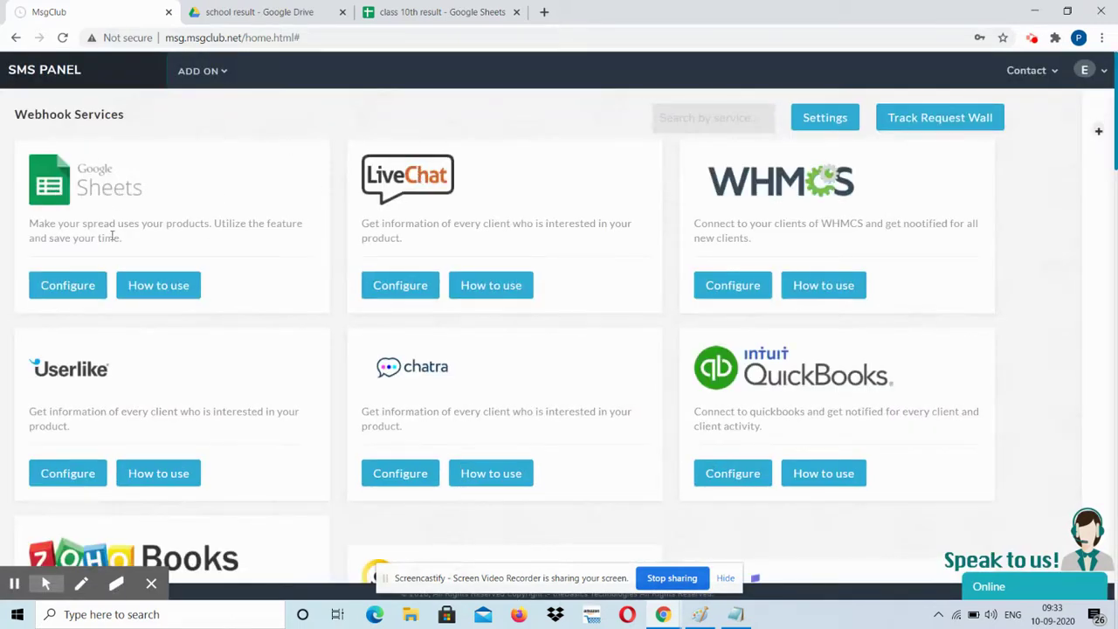
pyautogui.click(81, 284)
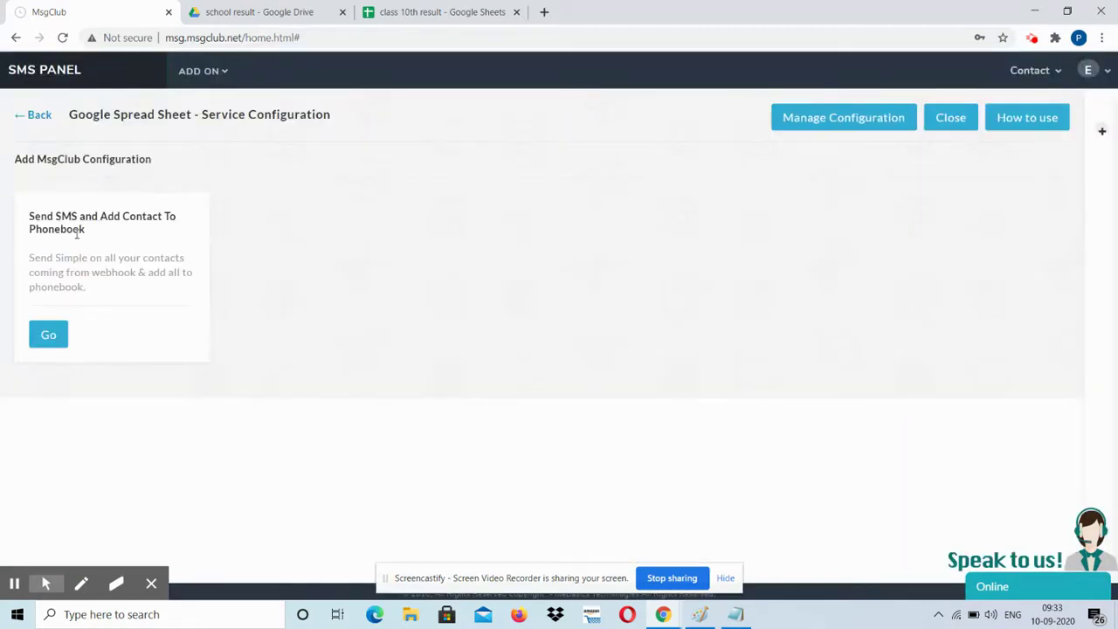
# Save a Send SMS and Add Contact webhook with the suggested response email, then copy its auth key
pyautogui.click(49, 337)
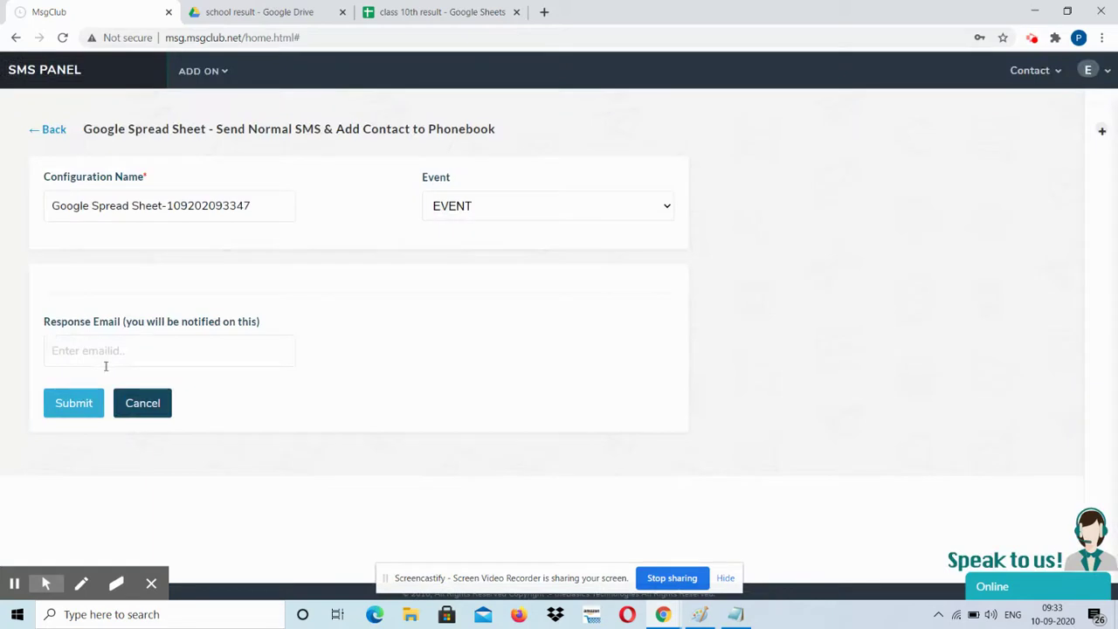
pyautogui.click(104, 360)
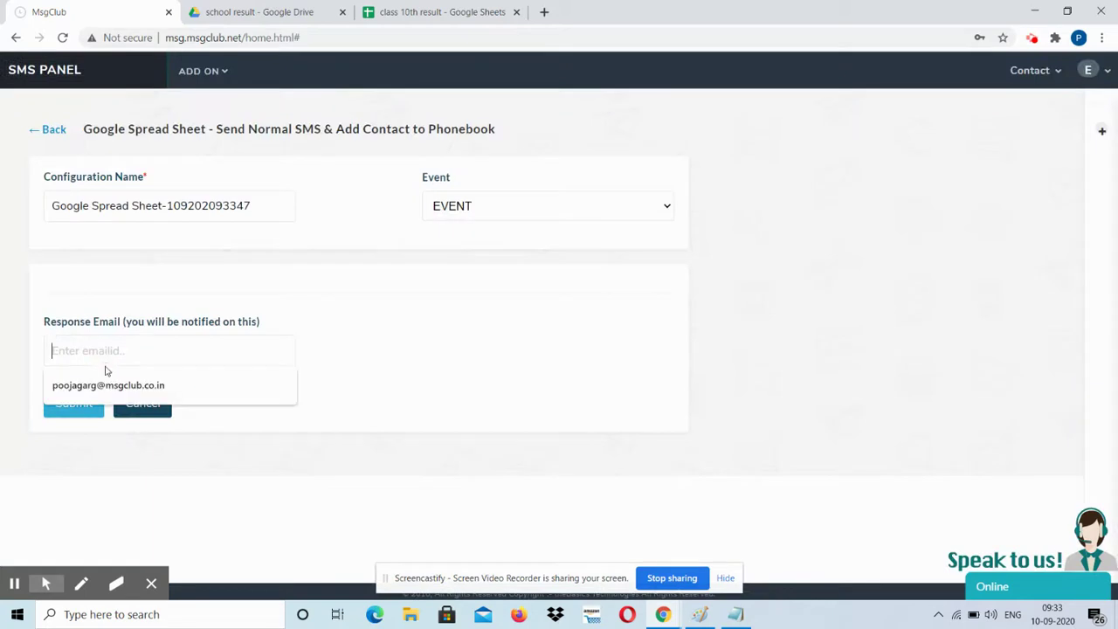
pyautogui.click(107, 385)
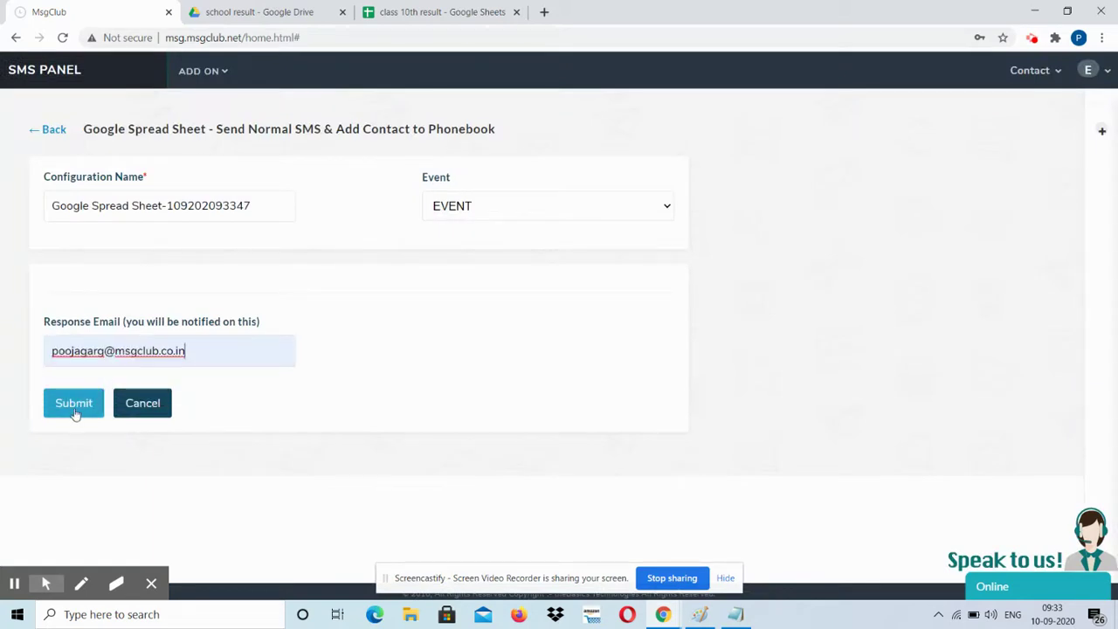
pyautogui.click(73, 405)
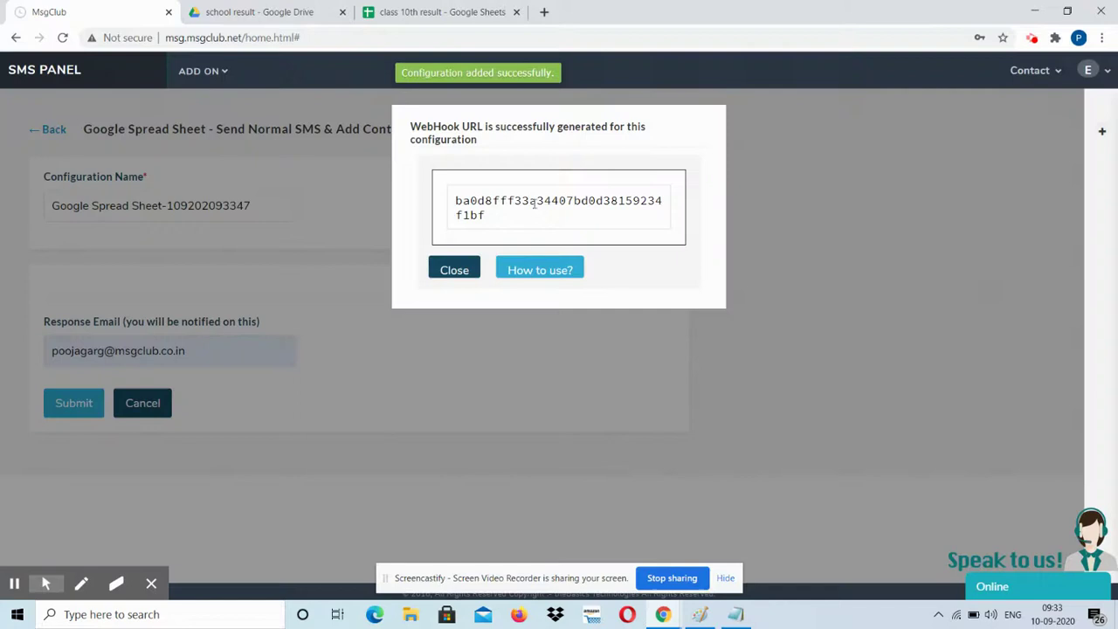
pyautogui.click(517, 207)
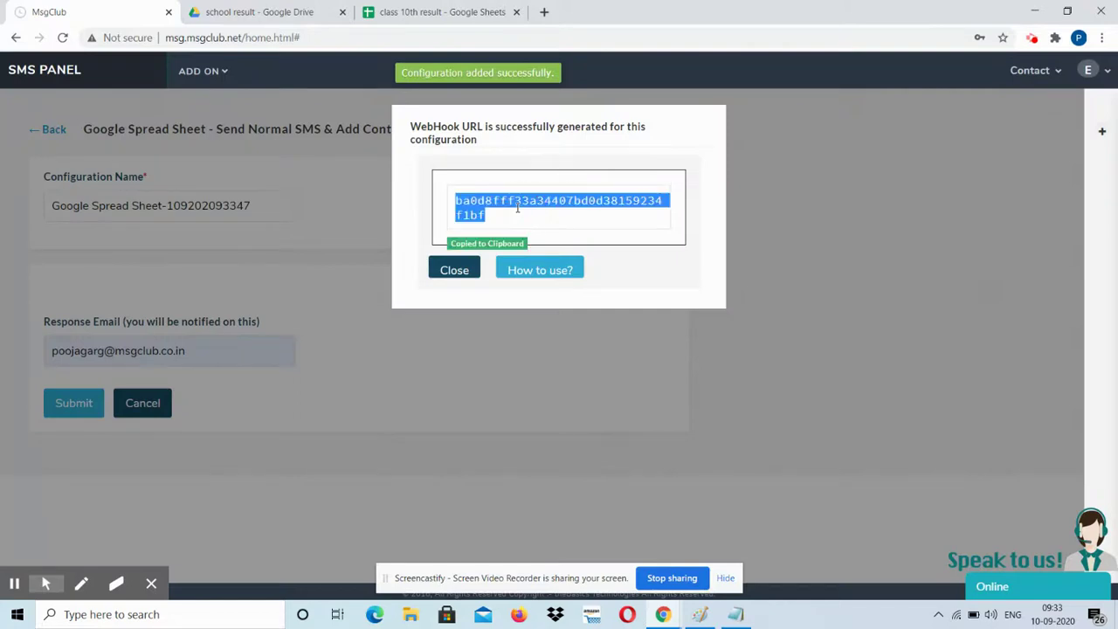
pyautogui.click(431, 20)
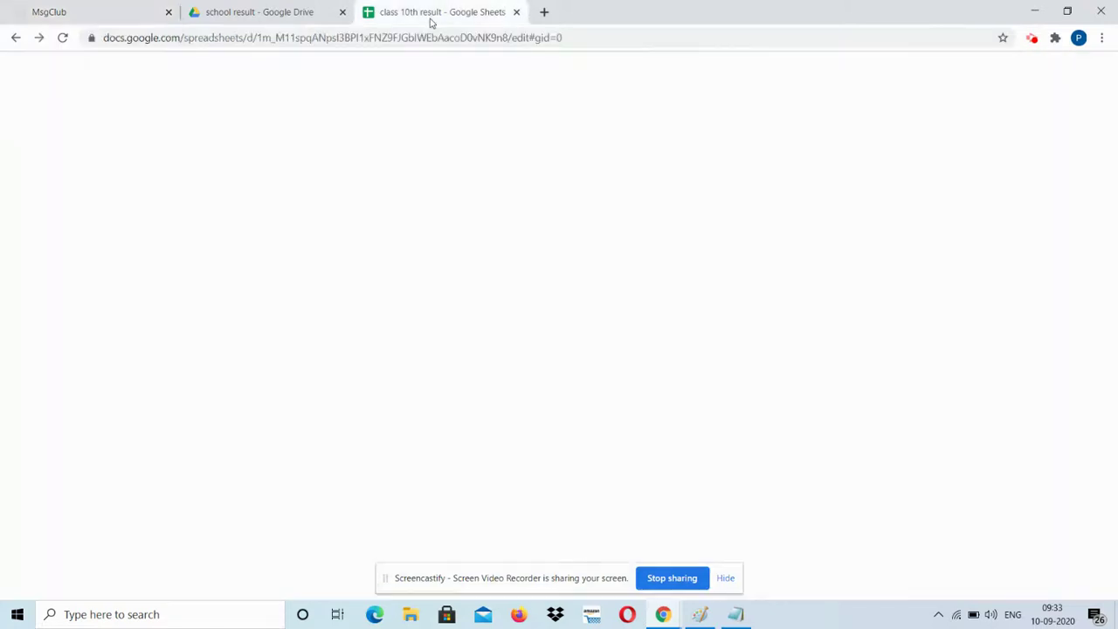
pyautogui.click(304, 89)
pyautogui.moveTo(332, 148)
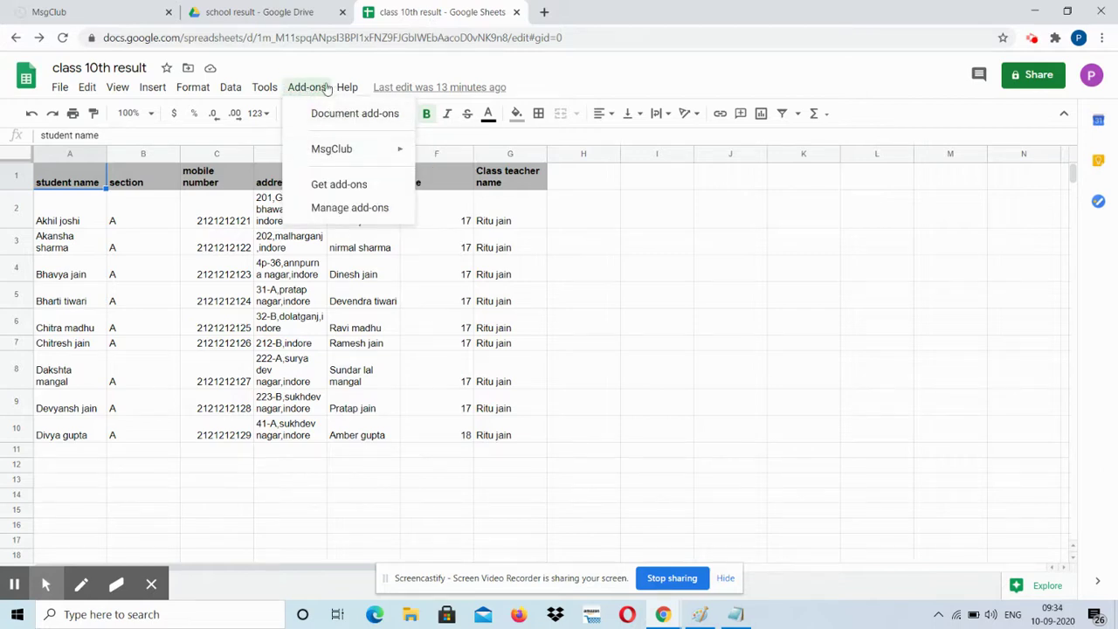
pyautogui.click(307, 88)
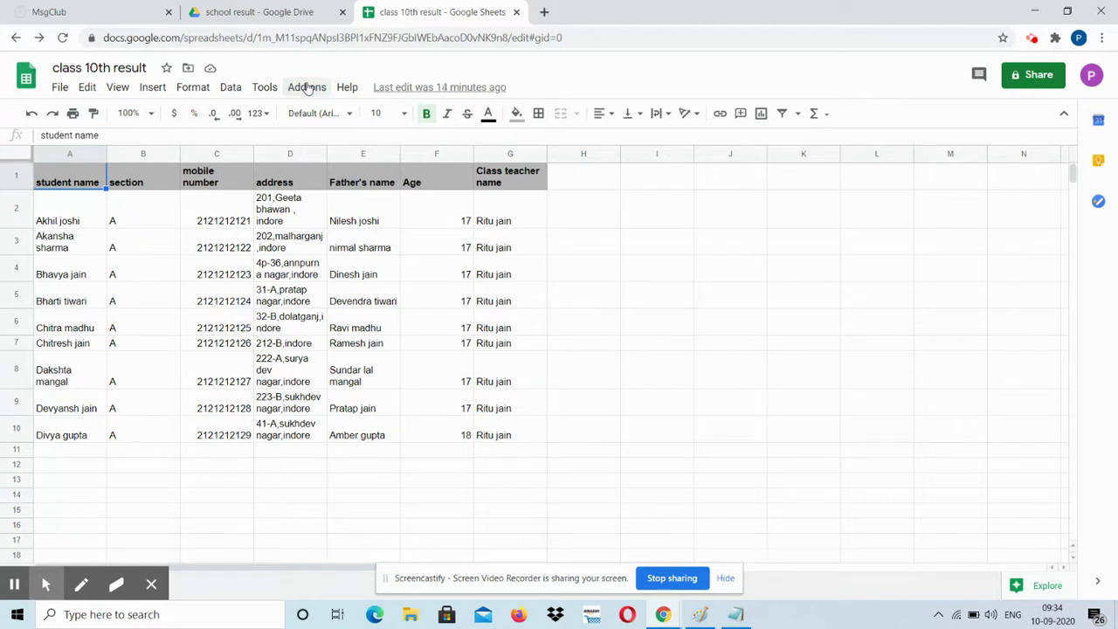
pyautogui.click(308, 88)
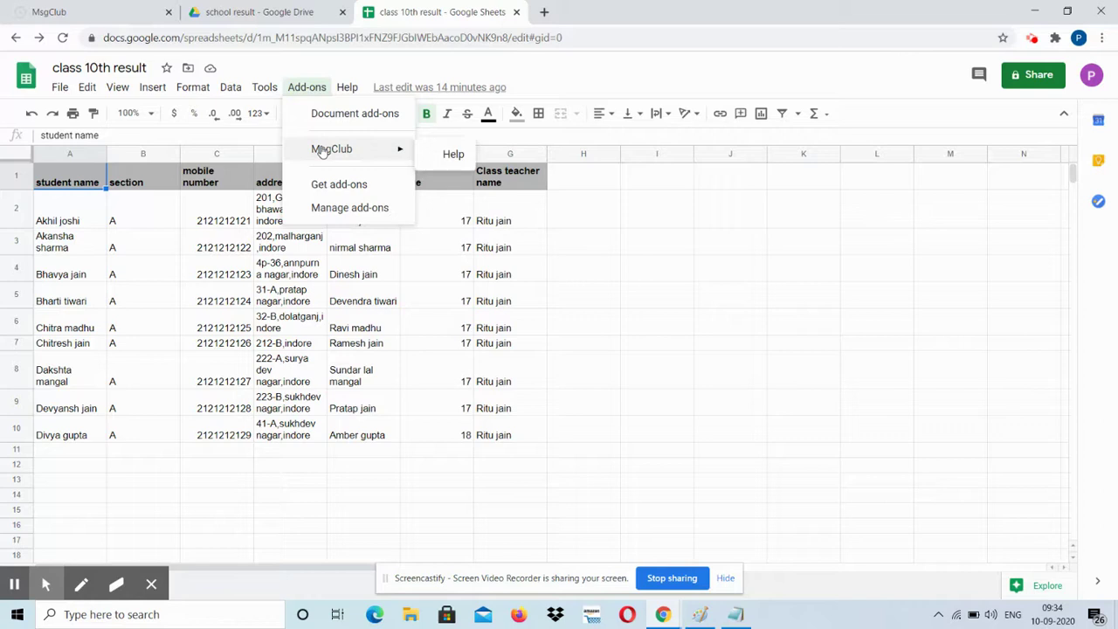
pyautogui.click(309, 89)
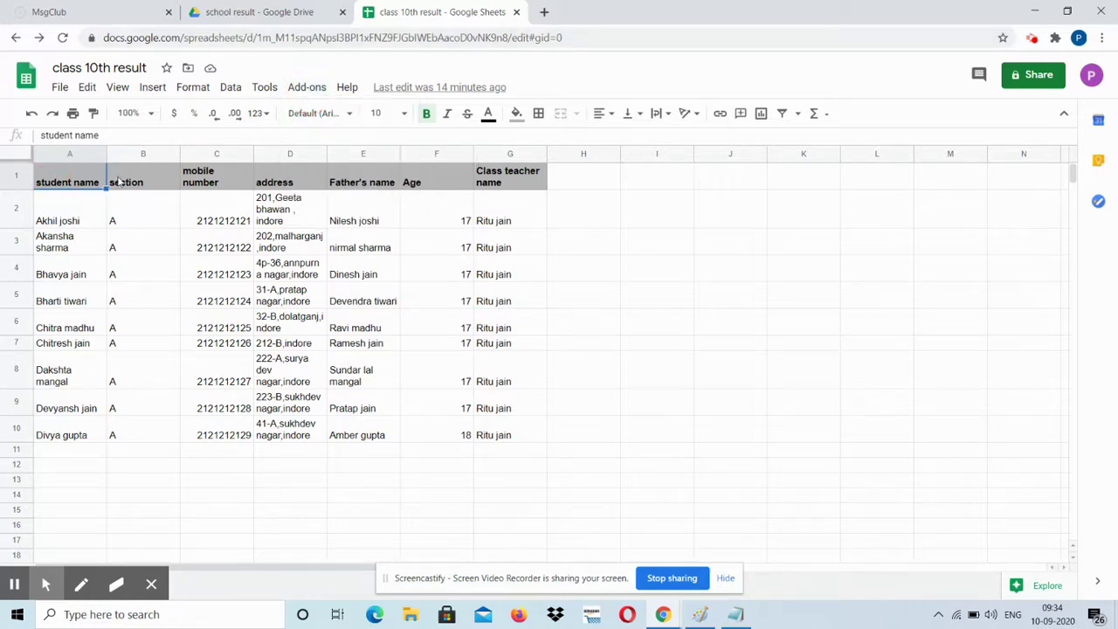
pyautogui.click(126, 180)
pyautogui.click(208, 181)
pyautogui.click(290, 178)
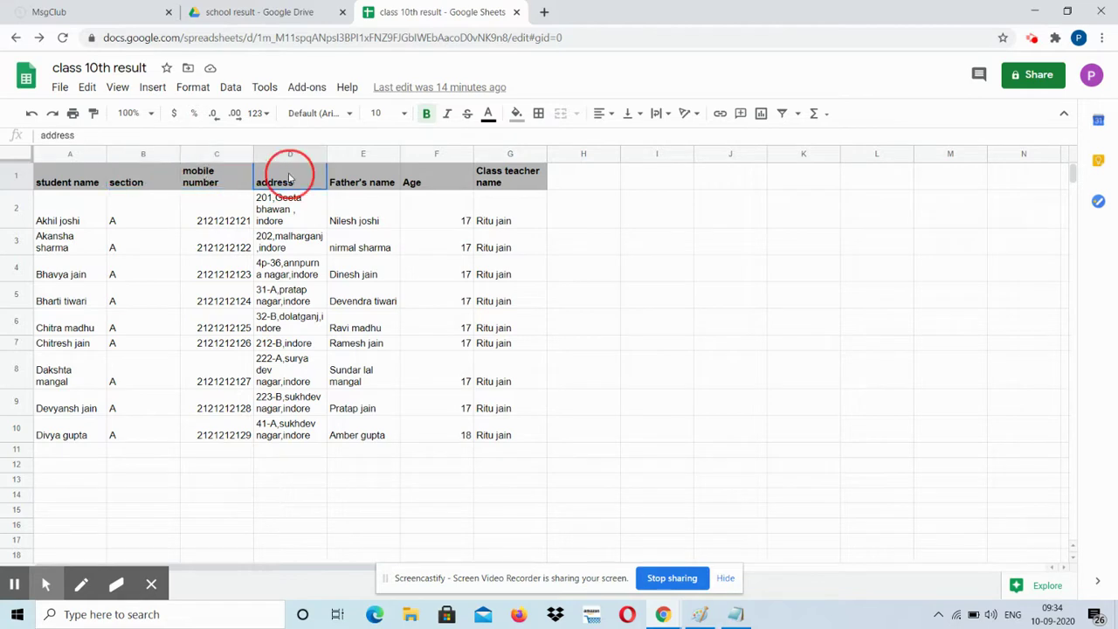
pyautogui.click(371, 183)
pyautogui.click(419, 183)
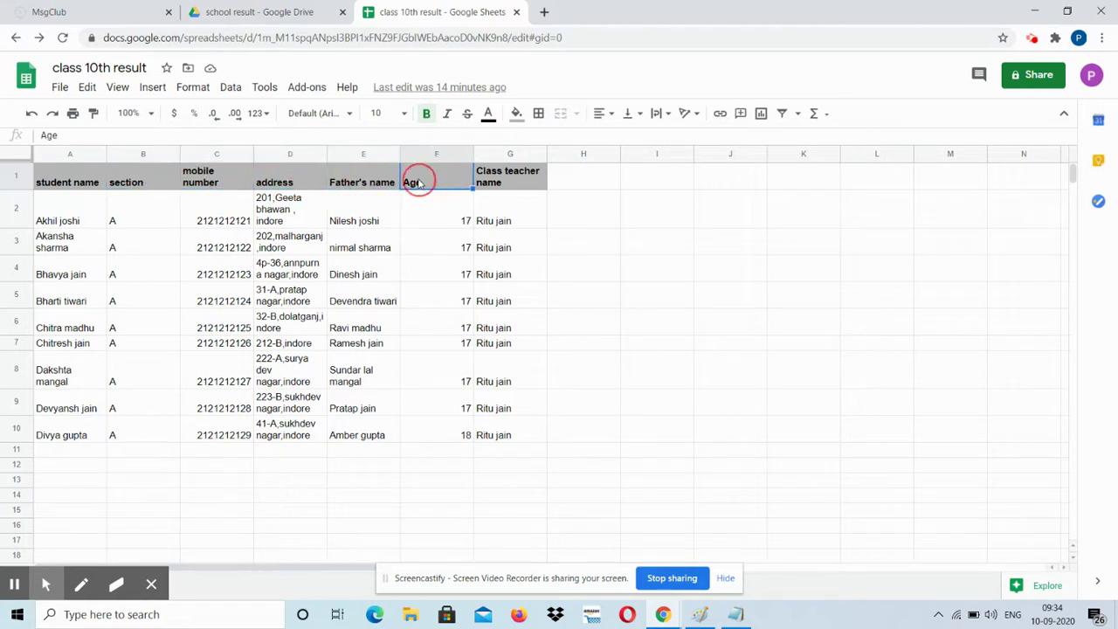
pyautogui.click(499, 185)
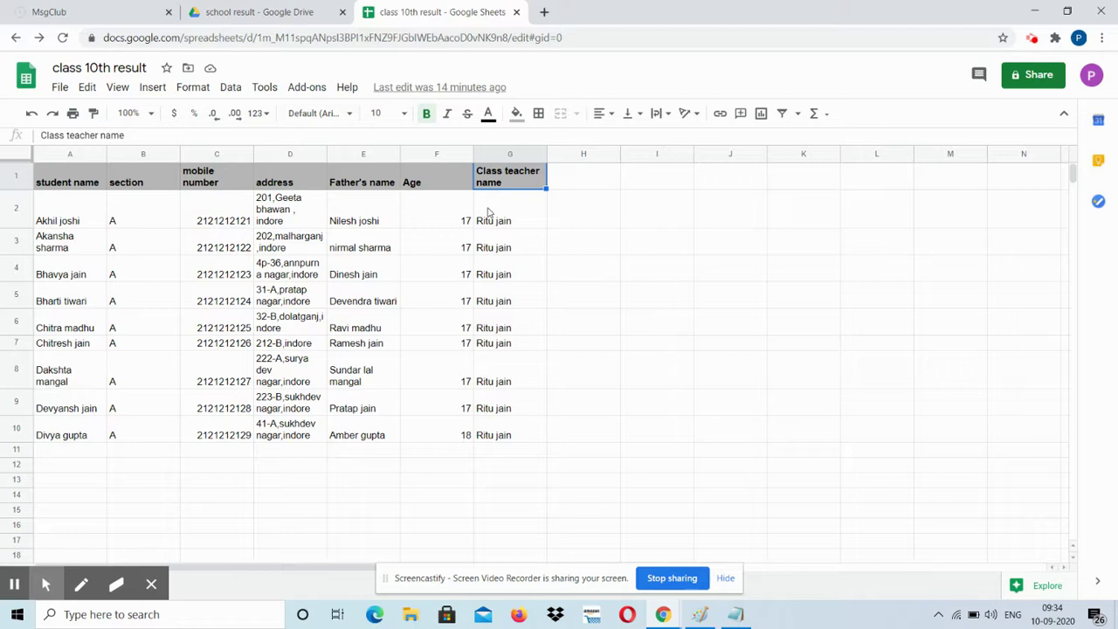
pyautogui.click(488, 213)
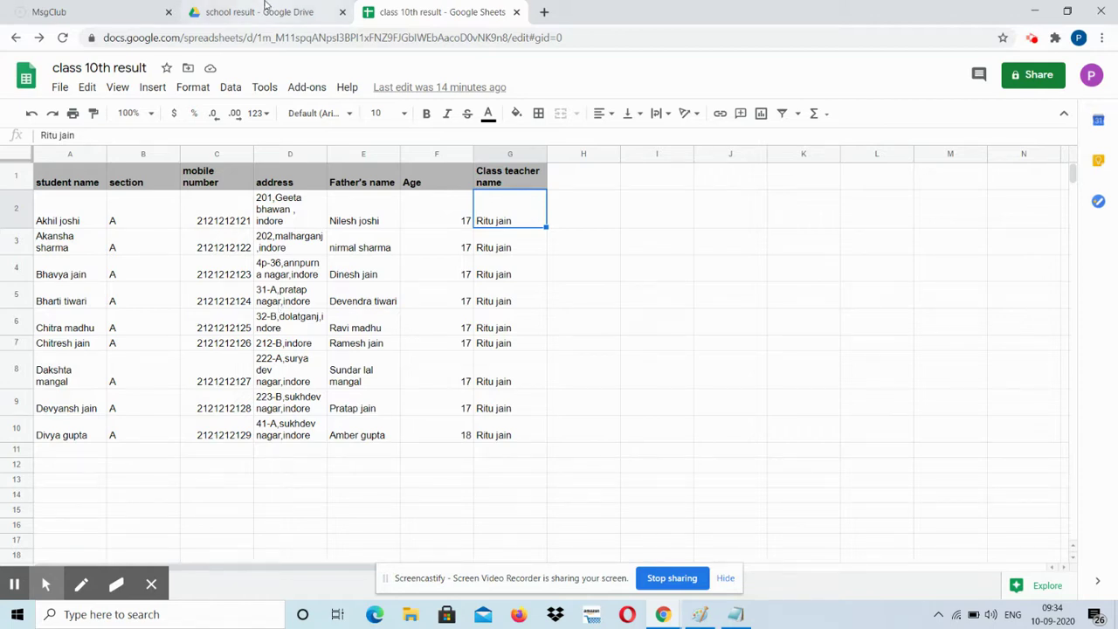
# Open Gmail from the Google apps grid in the school result Drive folder
pyautogui.click(268, 11)
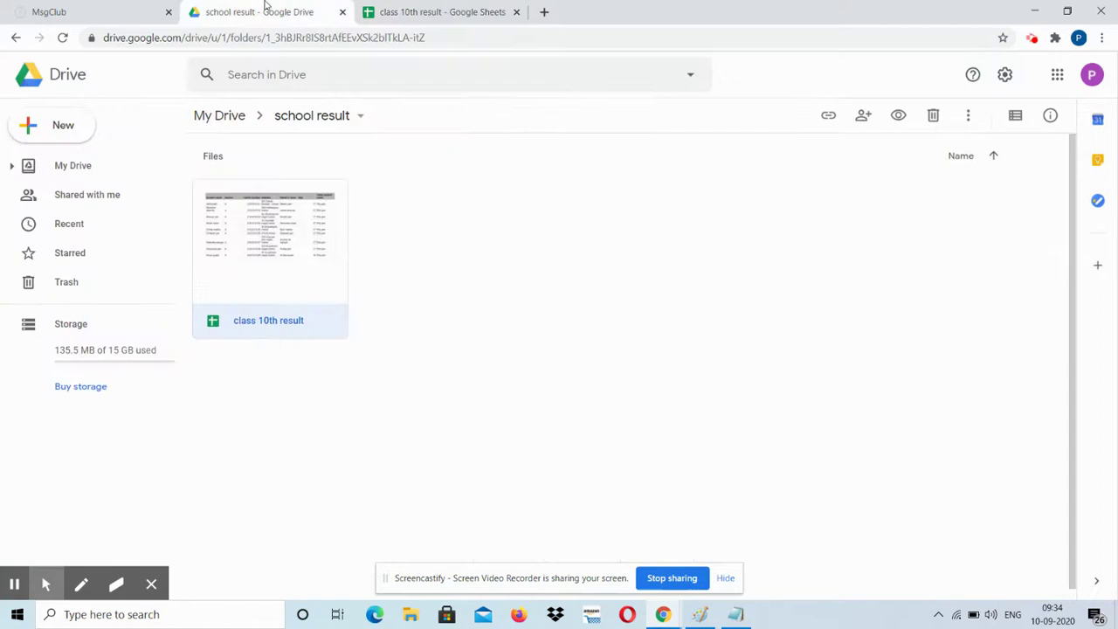
pyautogui.click(1057, 76)
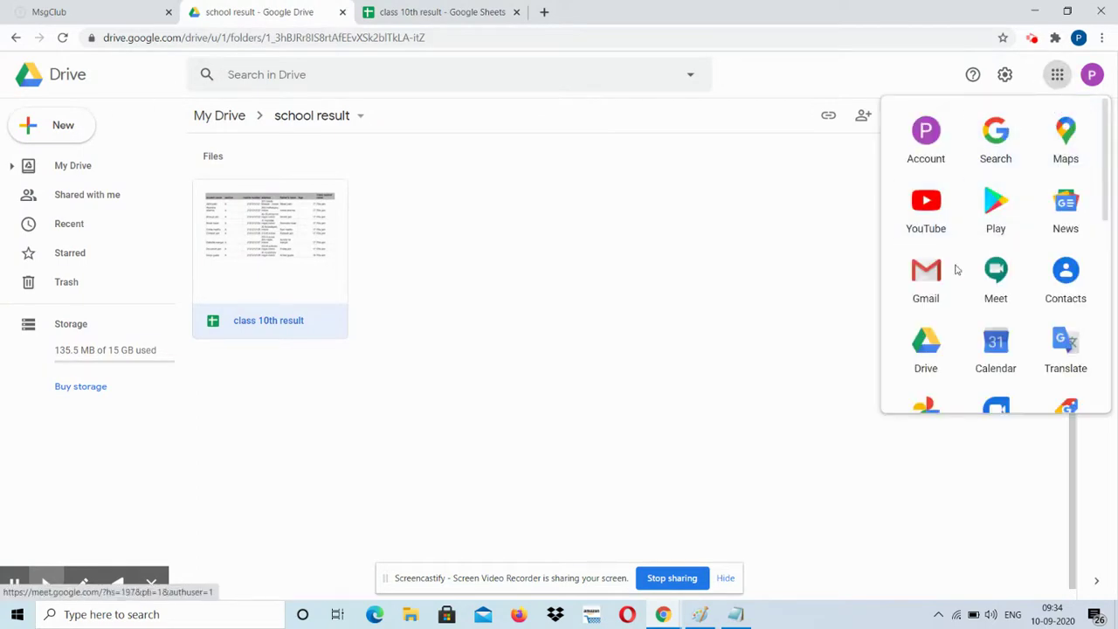
pyautogui.click(923, 289)
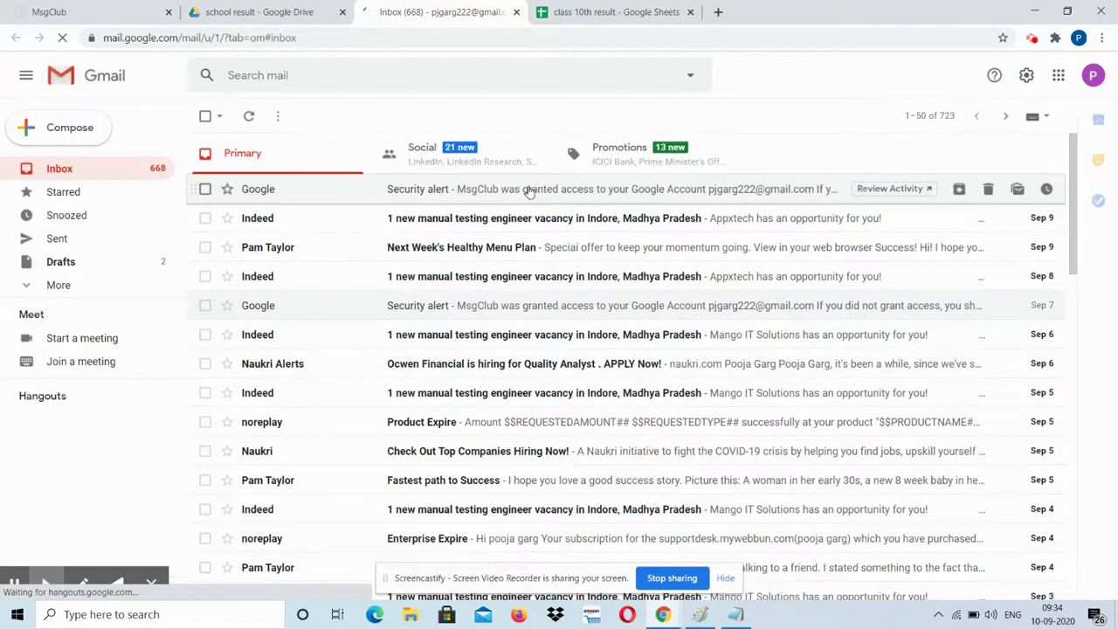
# Open the Google security alert about MsgClub and review its recent activity
pyautogui.click(528, 189)
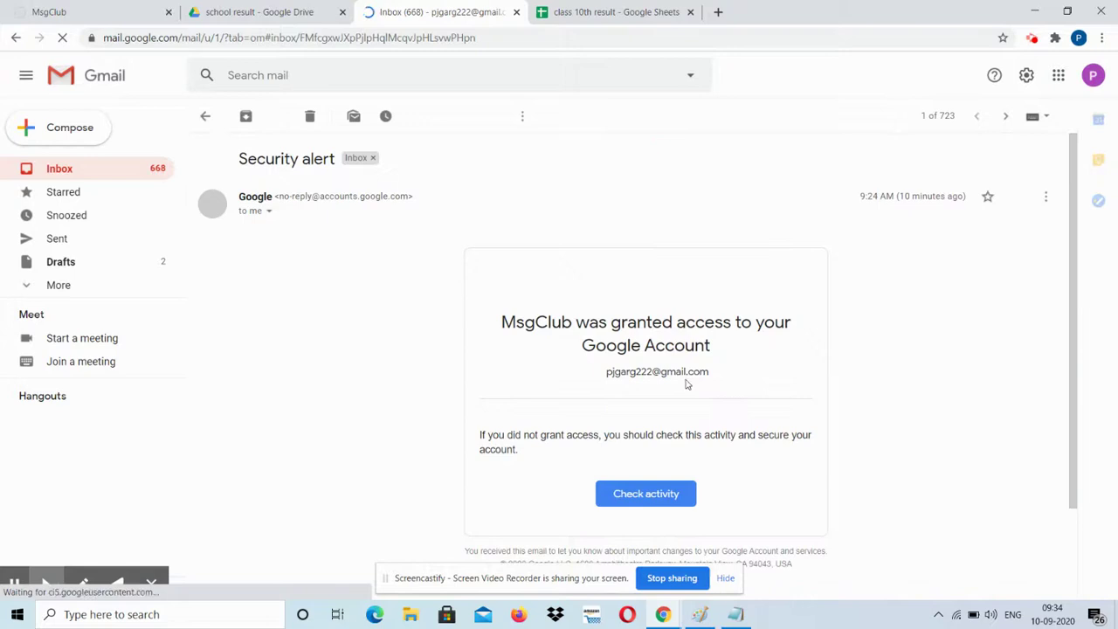
pyautogui.click(634, 500)
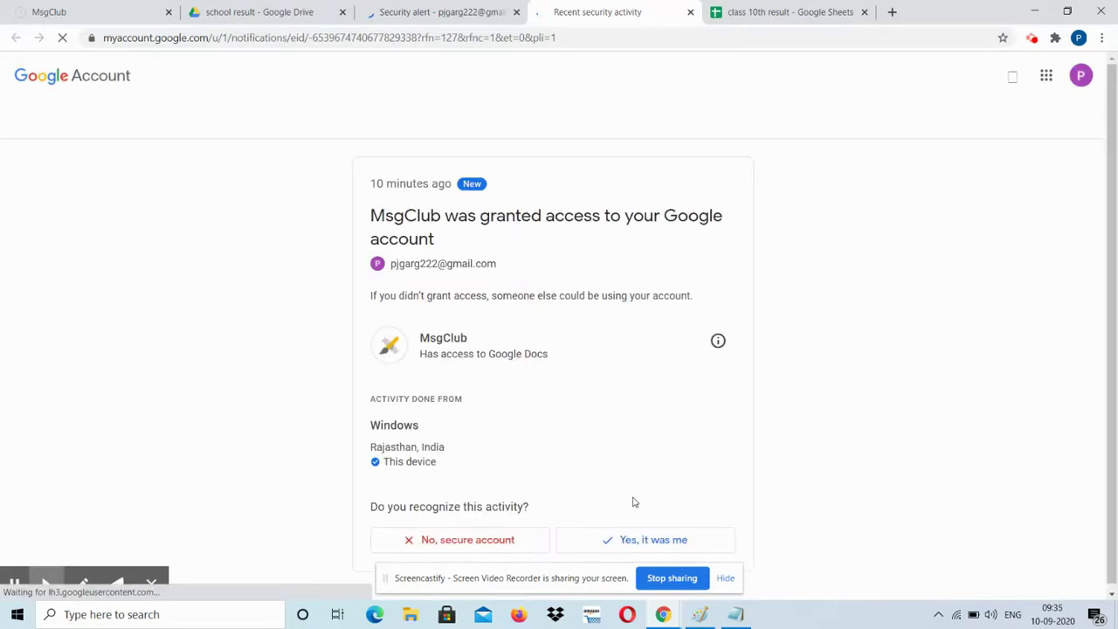
# Confirm the MsgClub access as your own and return to the class 10th result sheet
pyautogui.click(659, 548)
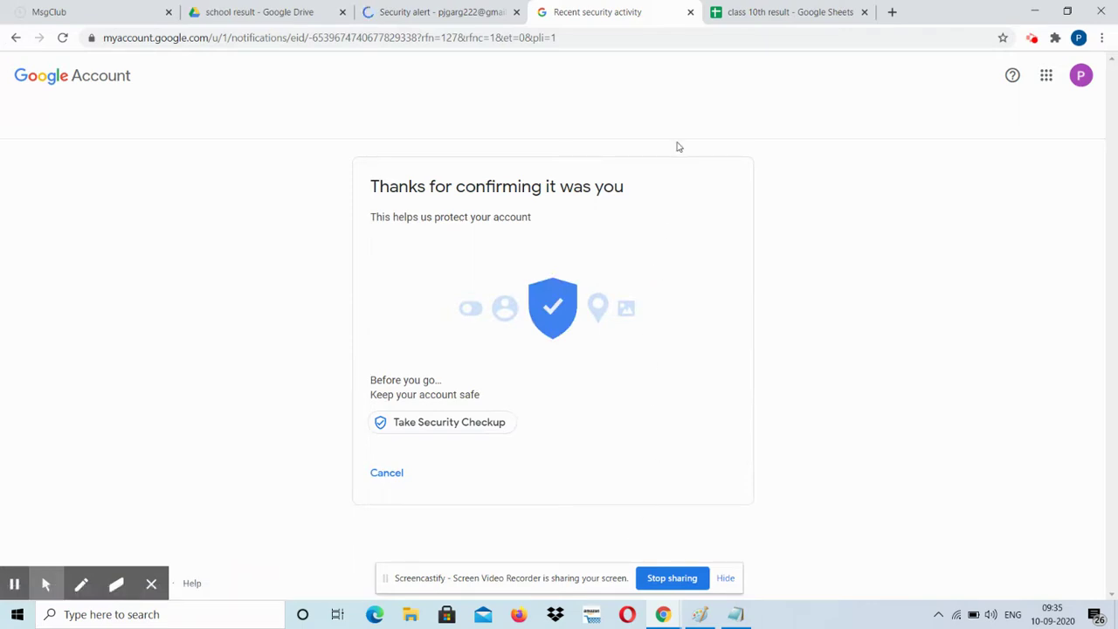
pyautogui.click(724, 9)
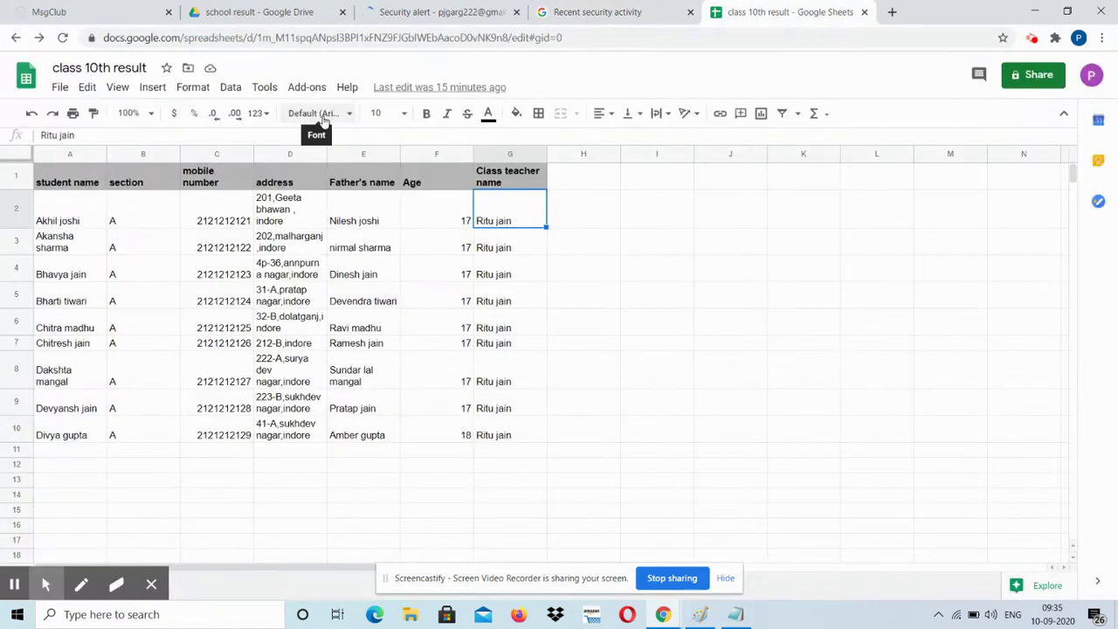
# Reload the class 10th result sheet, return Gmail to the inbox, and reopen the Add-ons list
pyautogui.click(306, 88)
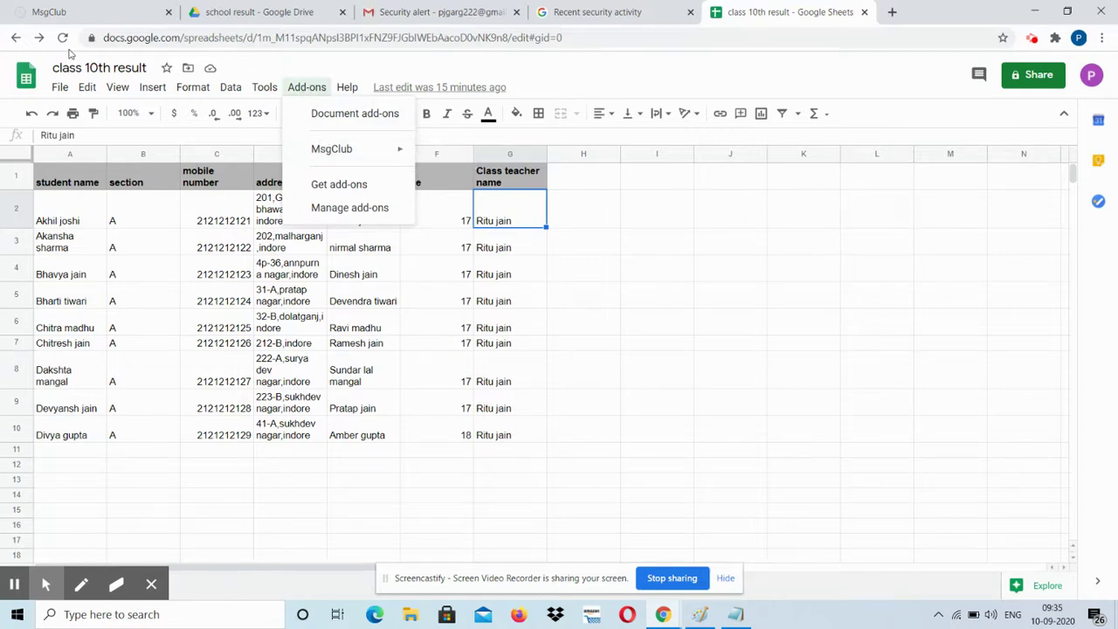
pyautogui.click(63, 38)
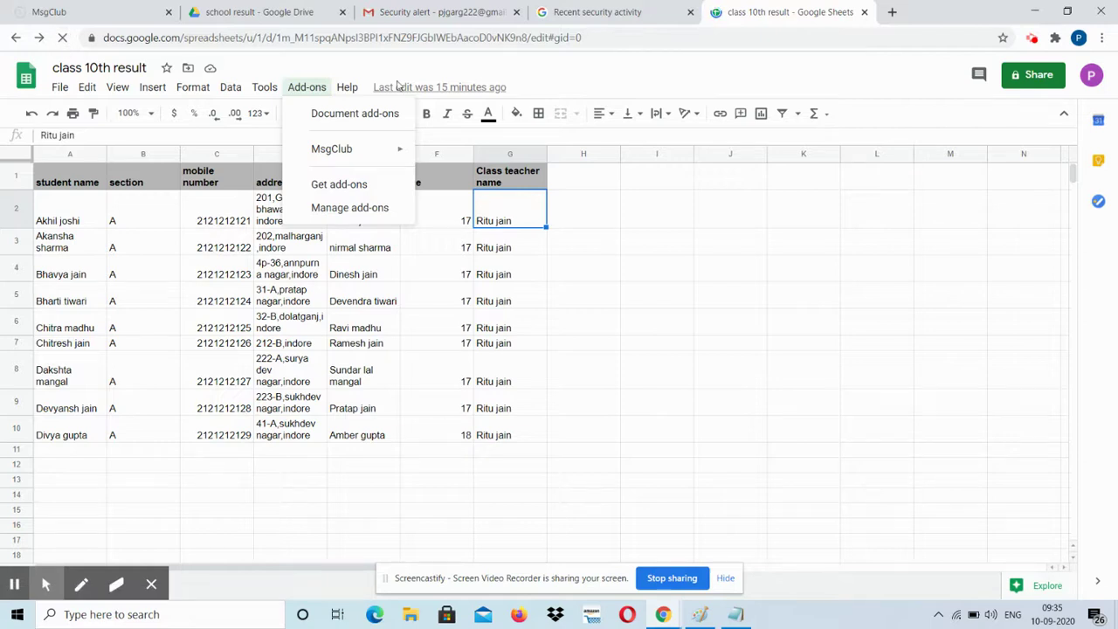
pyautogui.click(479, 12)
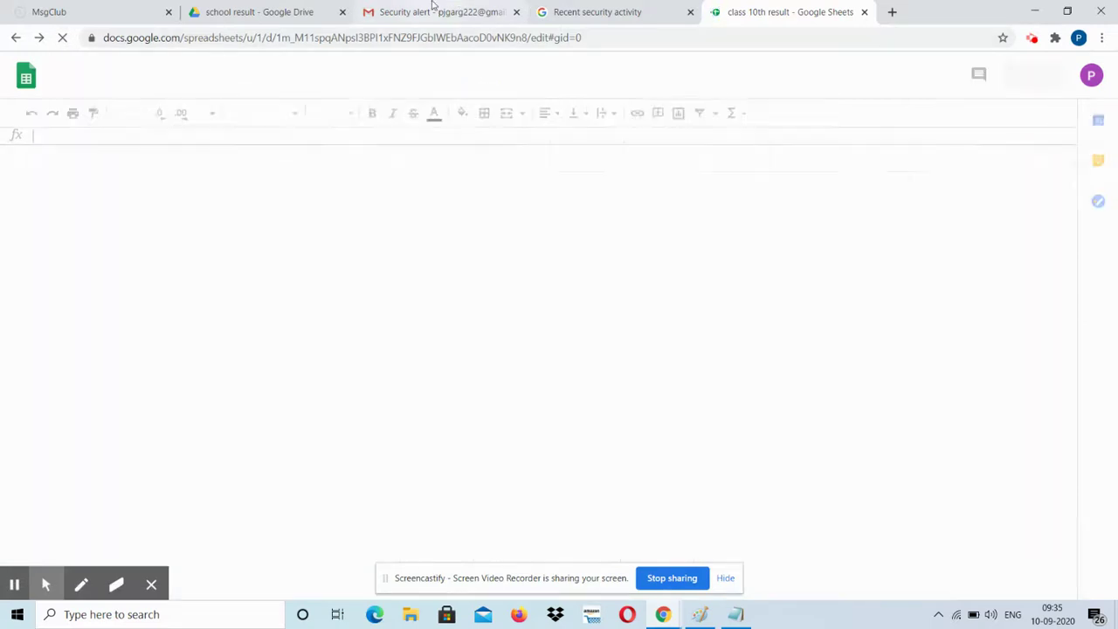
pyautogui.click(105, 175)
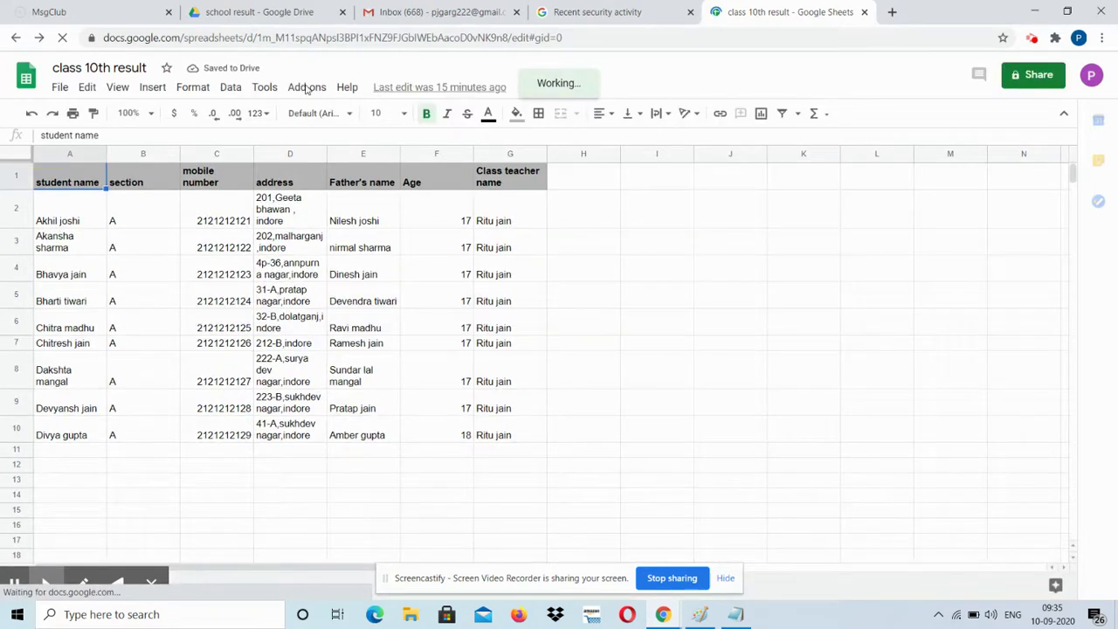
pyautogui.click(307, 87)
pyautogui.click(307, 87)
pyautogui.click(307, 88)
pyautogui.click(306, 87)
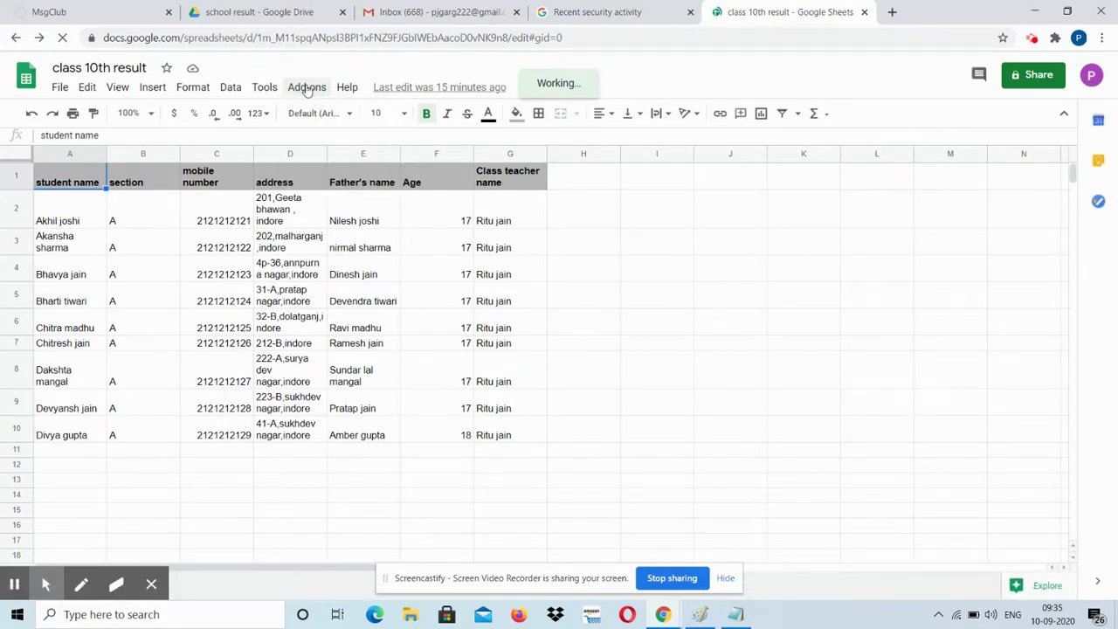
pyautogui.click(307, 88)
pyautogui.moveTo(332, 149)
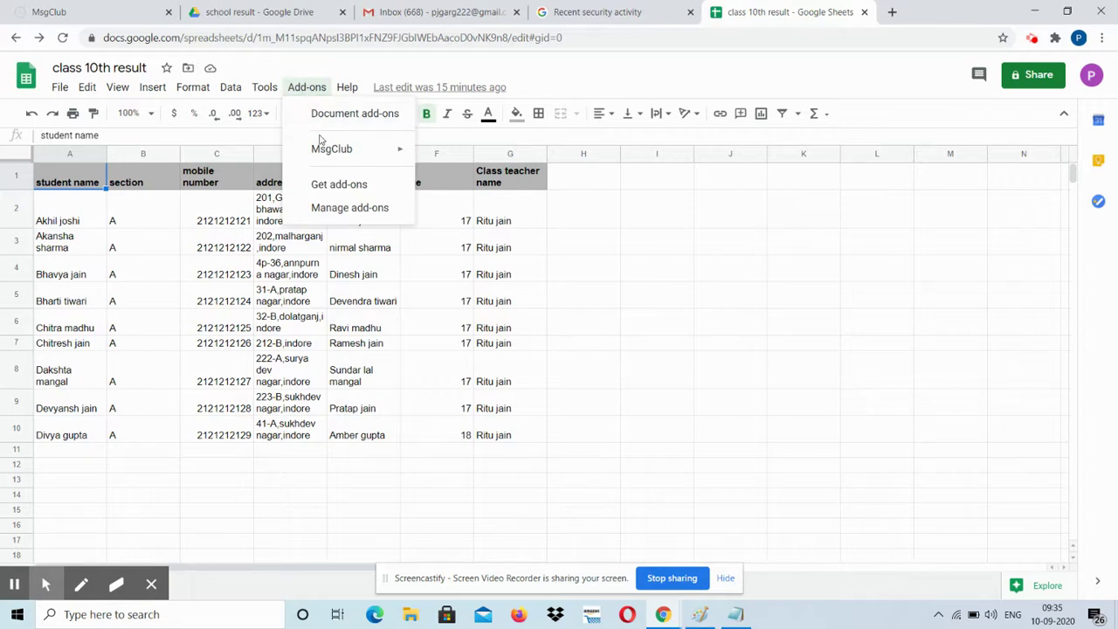
# Paste the copied webhook auth key into MsgClub's AUTH KEY prompt and confirm it
pyautogui.click(480, 154)
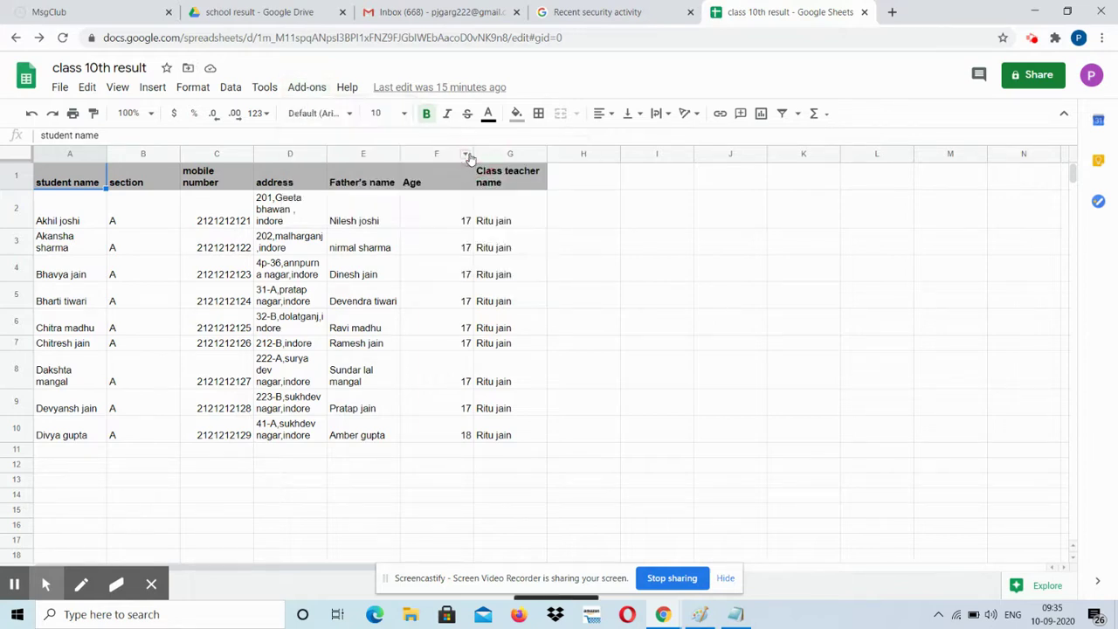
pyautogui.hotkey('ctrl', 'v')
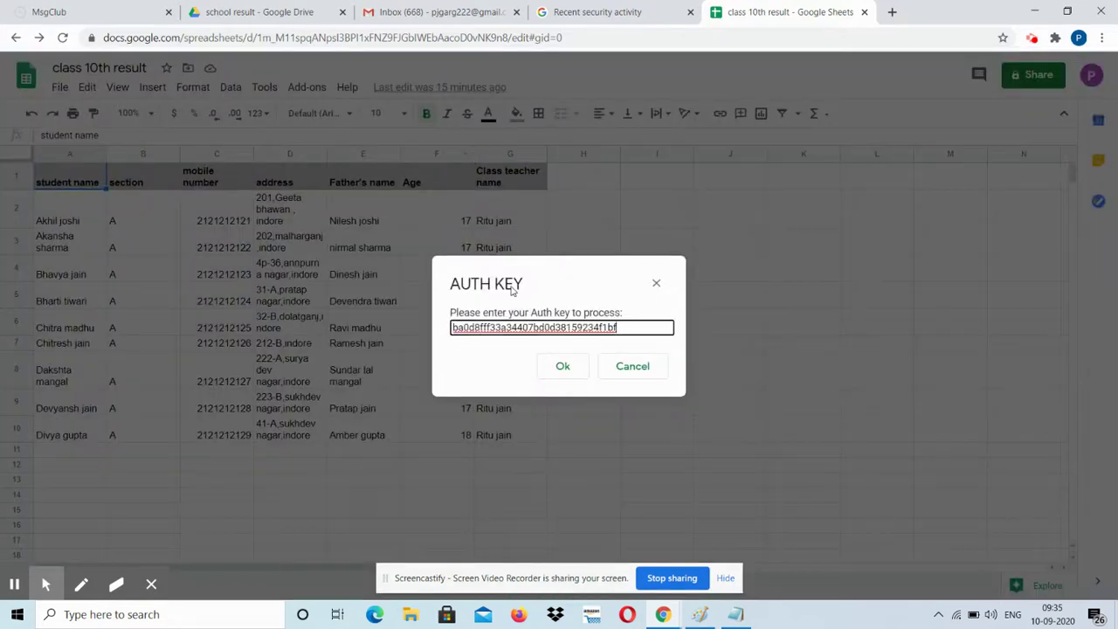
pyautogui.click(579, 376)
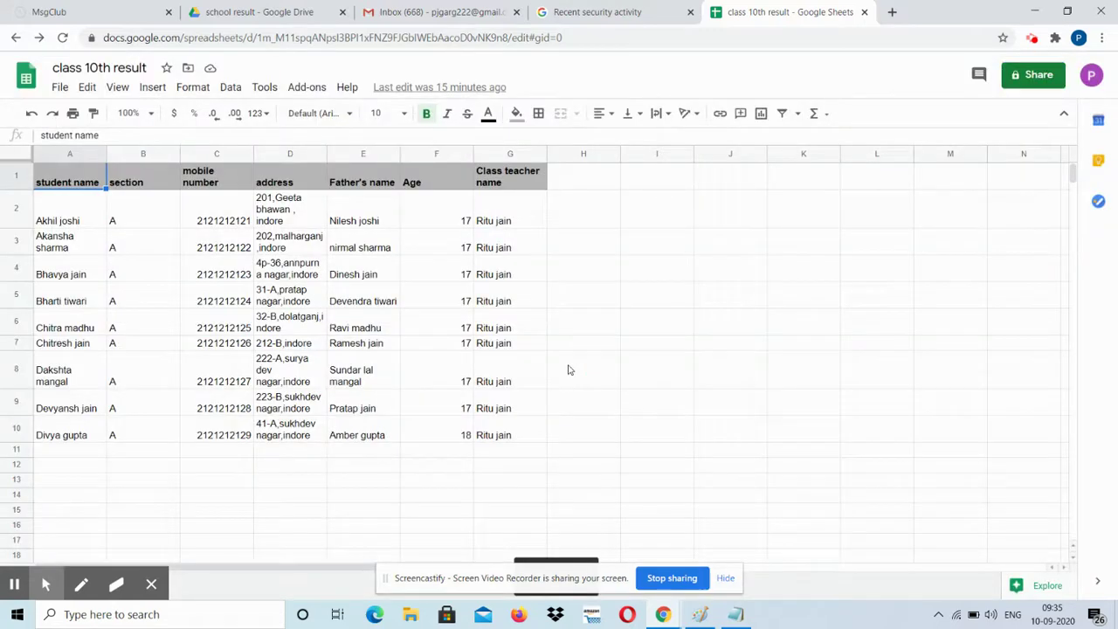